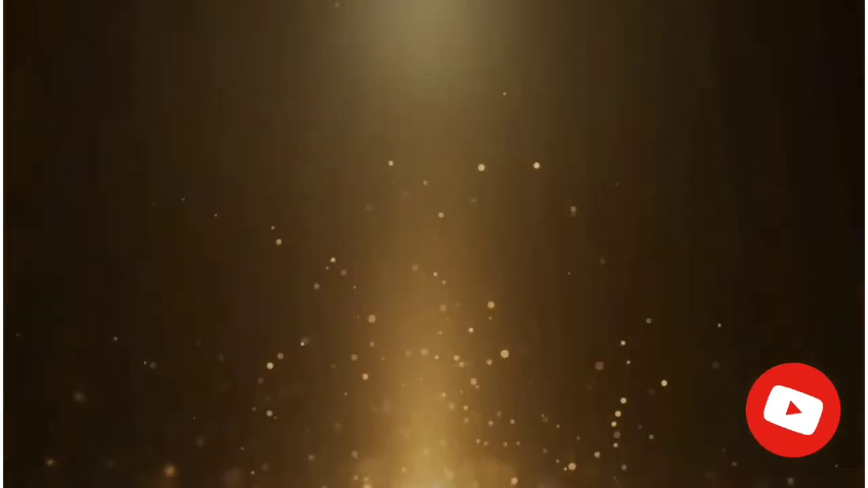
Start Microsoft Word with a blank document using the winword command
key("super+r")
key("Return")
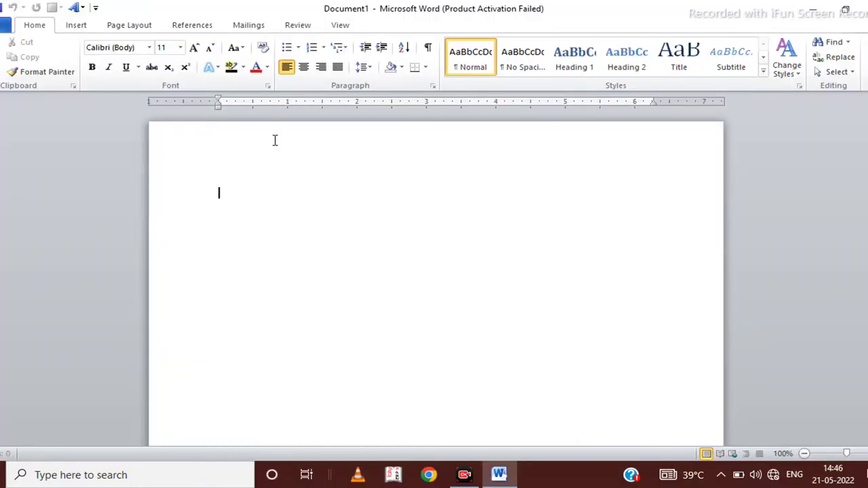
Set the top, bottom, left and right margins to 0 in Custom Margins
left_click(275, 141)
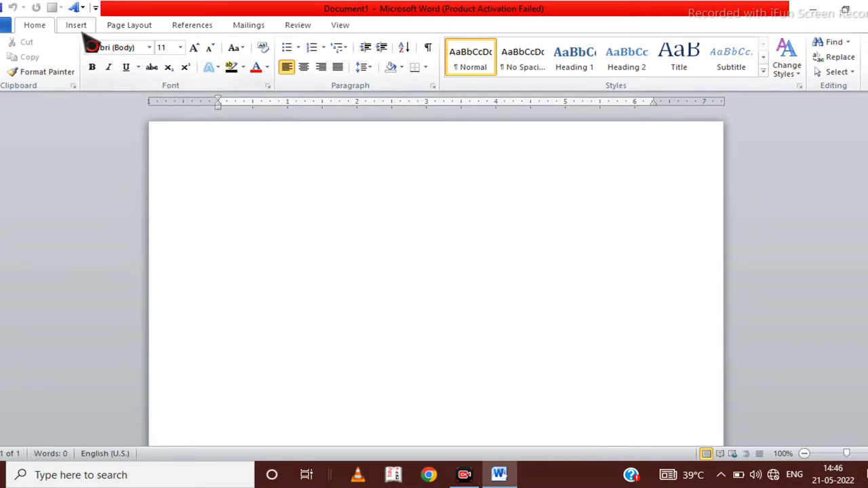
left_click(128, 25)
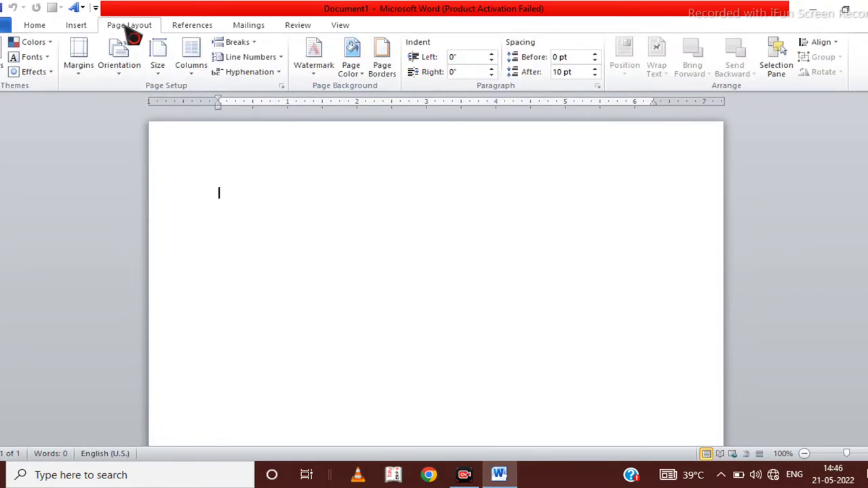
left_click(78, 61)
left_click(121, 374)
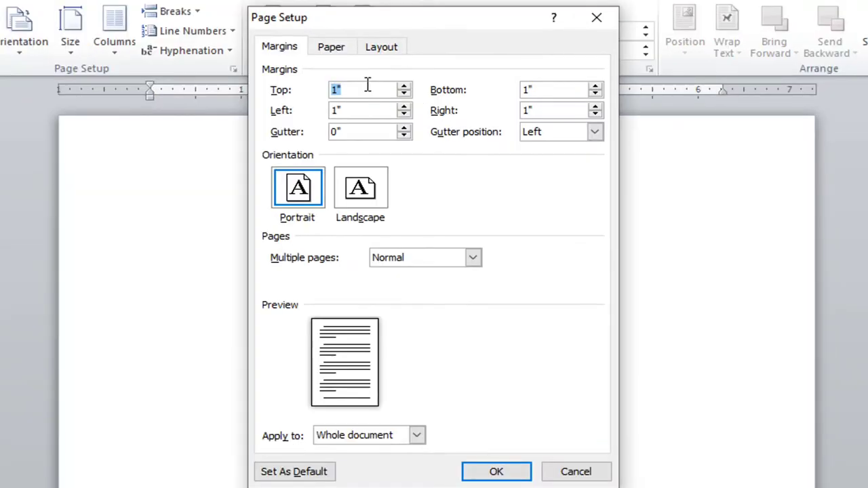
key("Tab")
type("0")
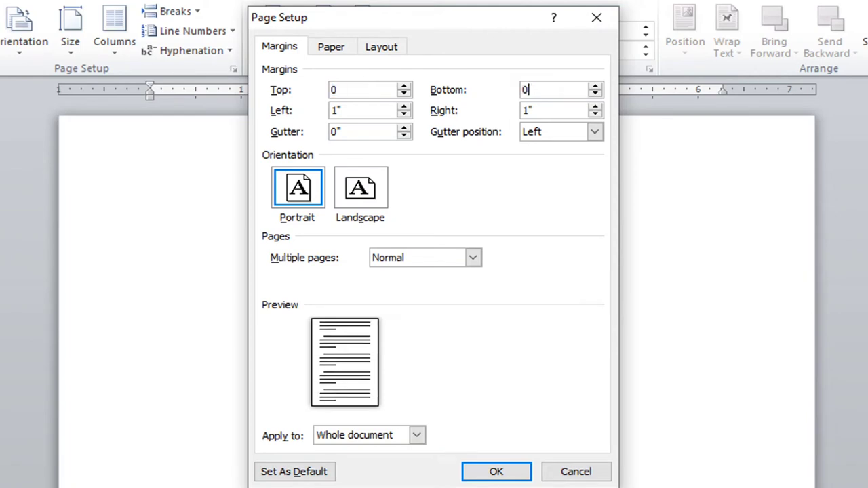
key("Tab")
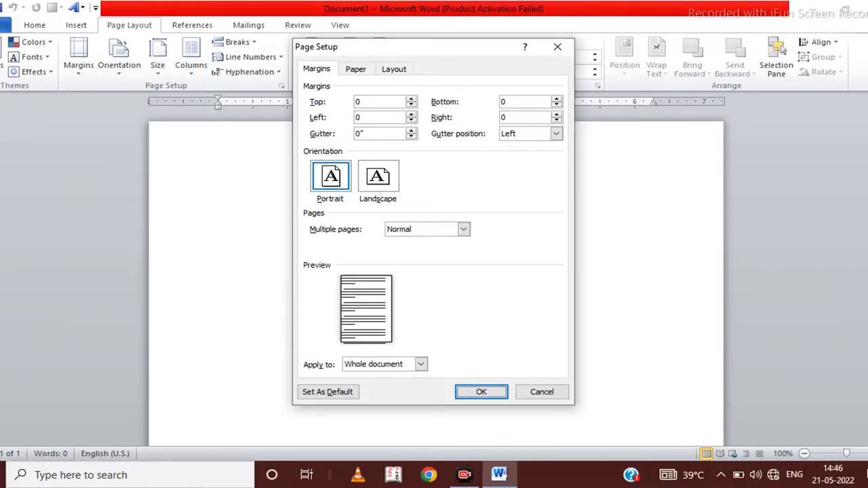
key("Return")
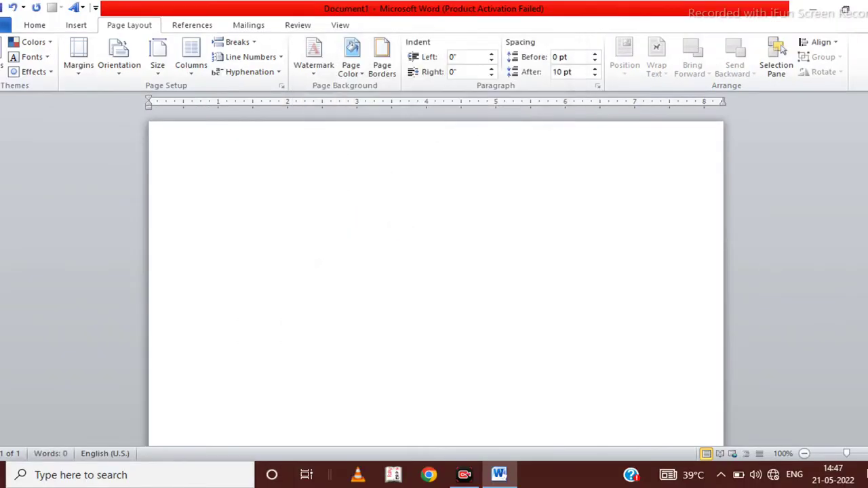
Set a custom paper size of 3.5 inches wide by 2 inches high
left_click(170, 64)
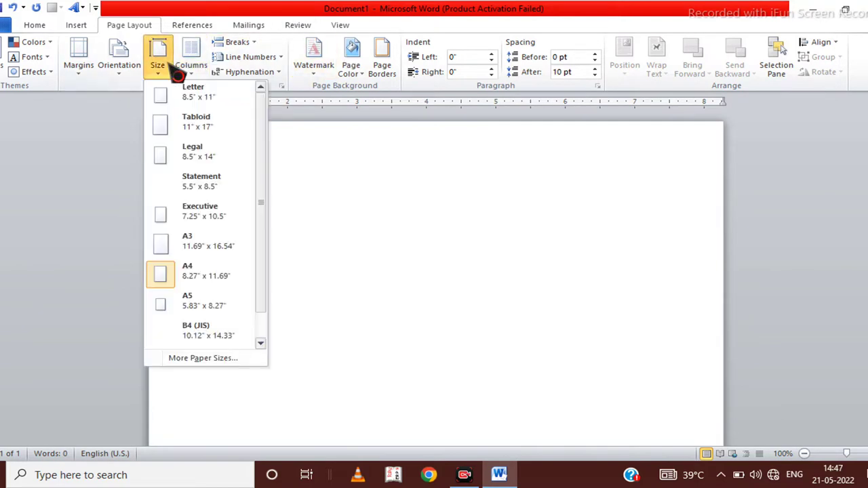
left_click(215, 358)
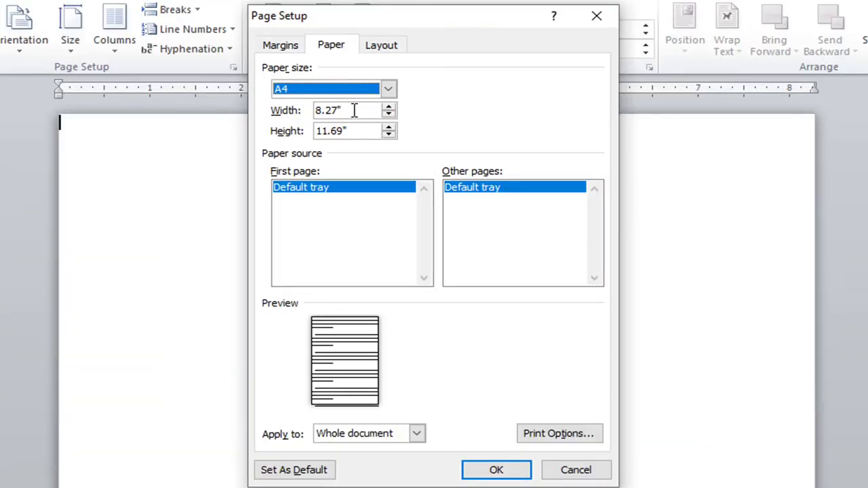
left_click(372, 120)
type("3.5")
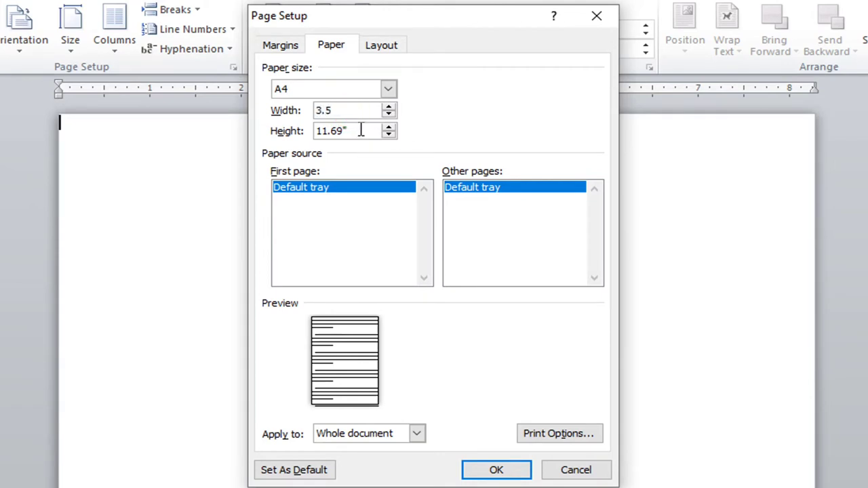
left_click(353, 131)
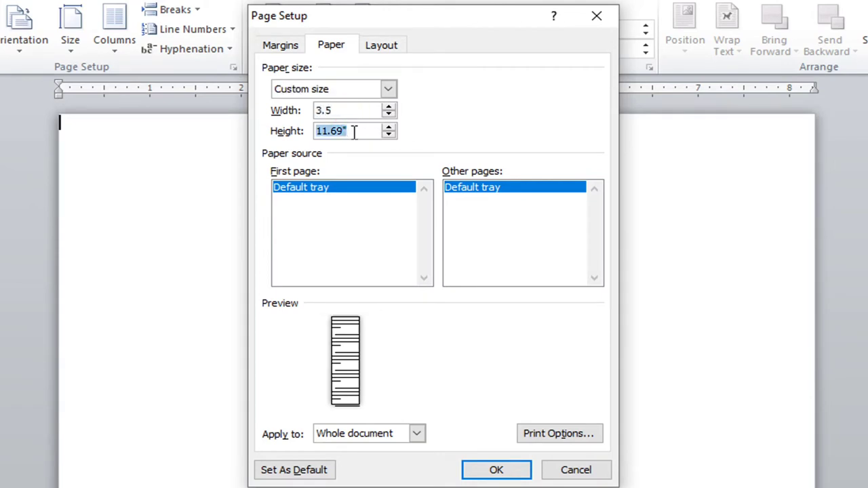
type("2")
key("Return")
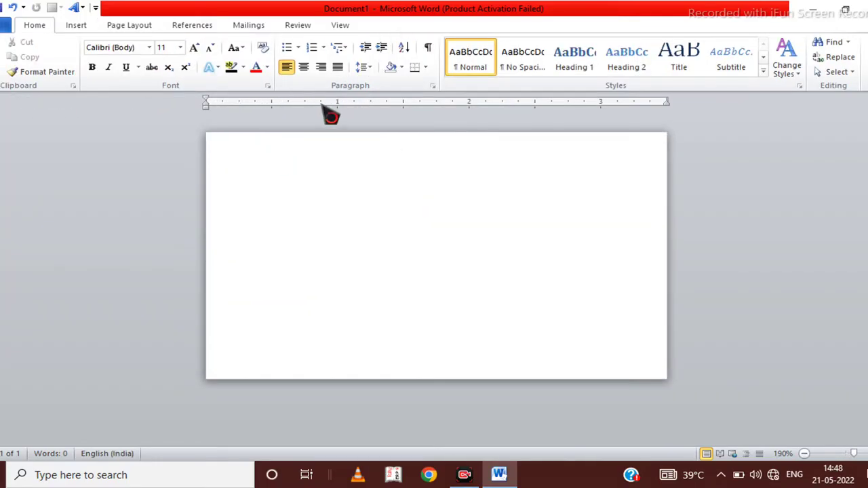
Draw a rectangle spanning the entire card page
left_click(76, 25)
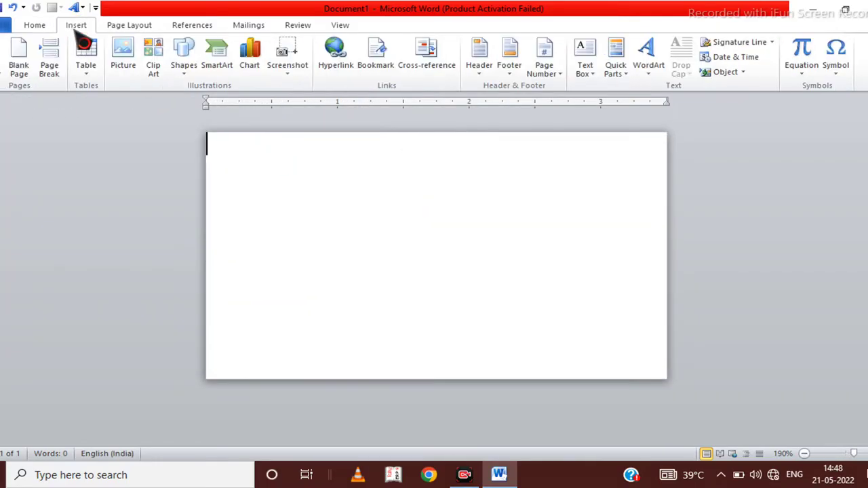
left_click(195, 65)
left_click(221, 100)
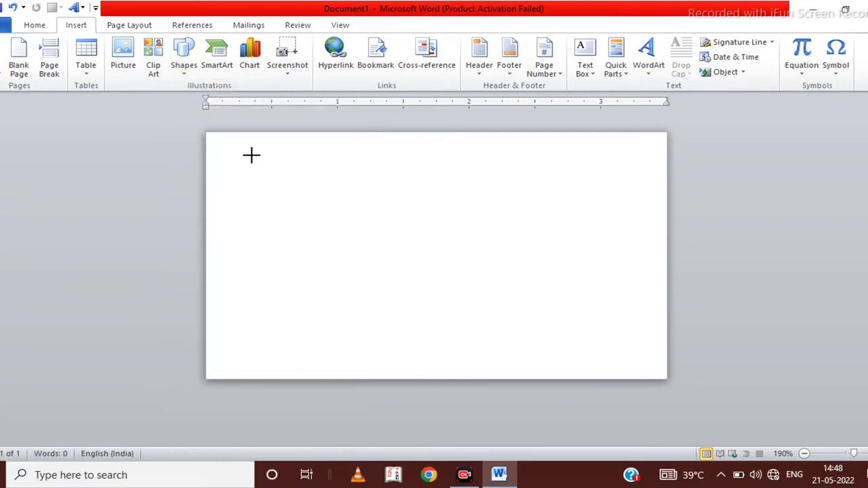
left_click_drag(207, 133, 678, 393)
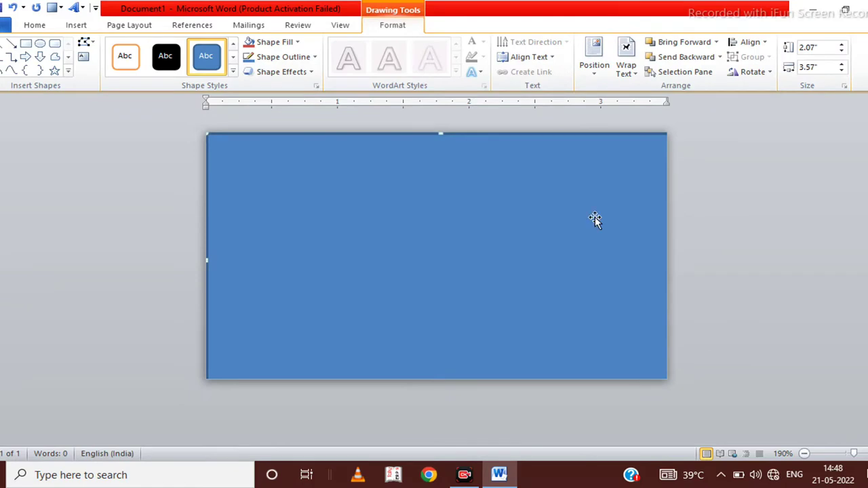
Fill the rectangle yellow and remove its outline
left_click(297, 44)
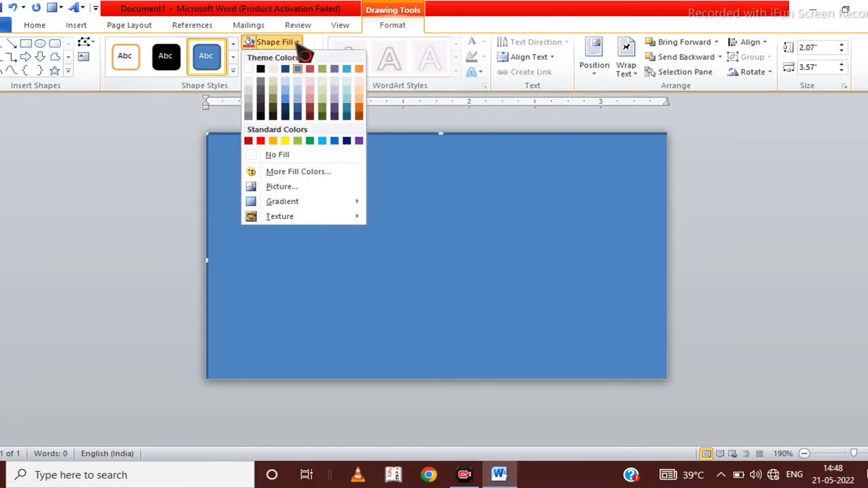
left_click(286, 141)
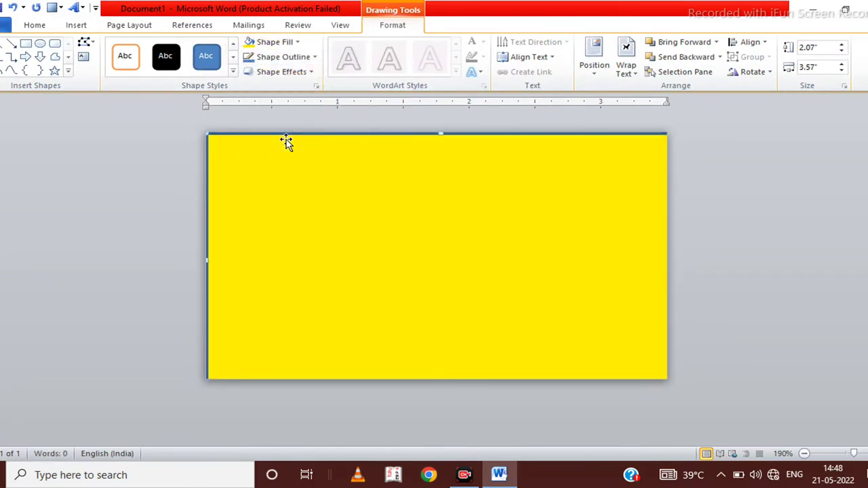
left_click(309, 76)
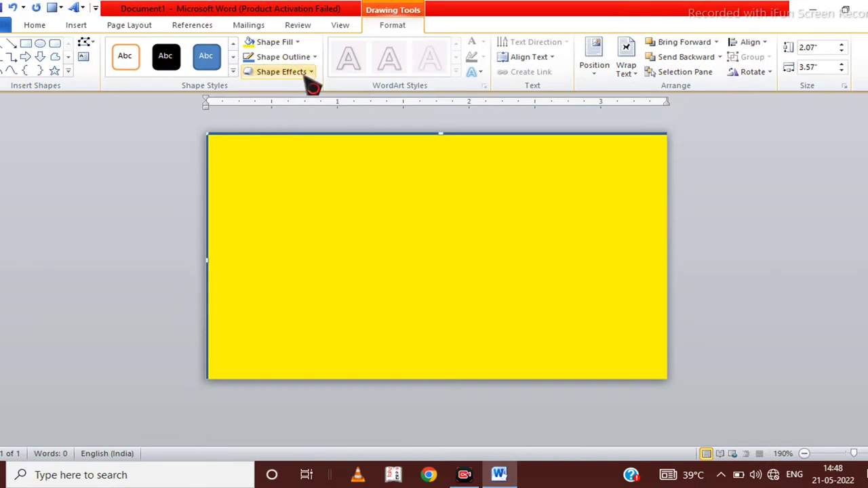
left_click(303, 60)
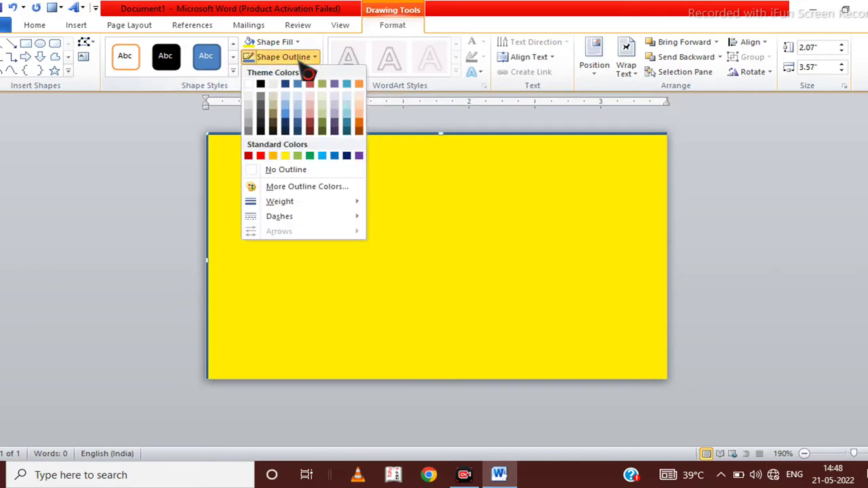
left_click(294, 173)
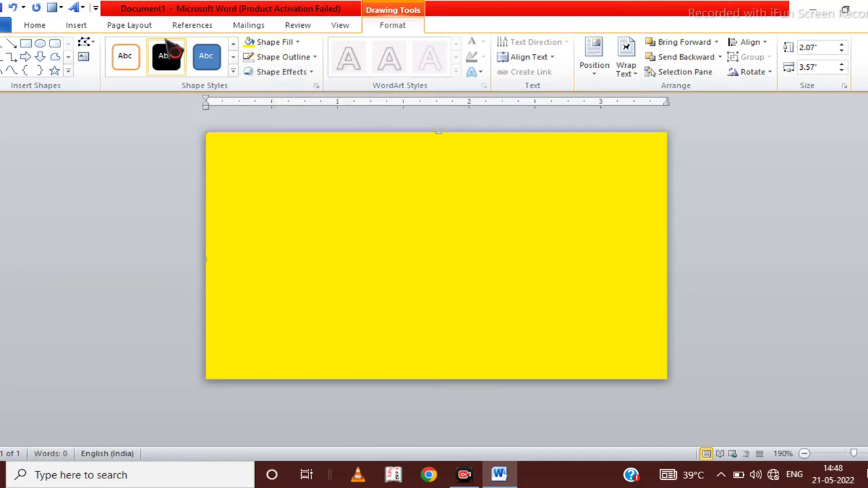
Draw a tall narrow rounded rectangle at the card's left edge, red with no outline
left_click(76, 25)
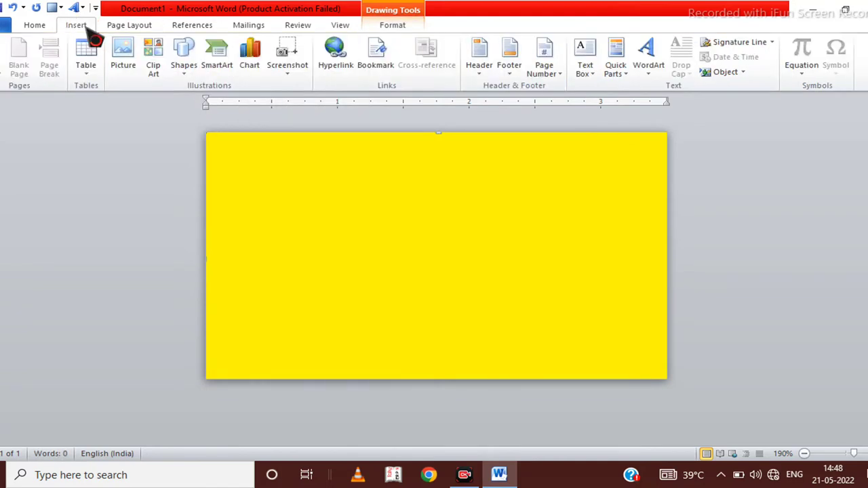
left_click(184, 67)
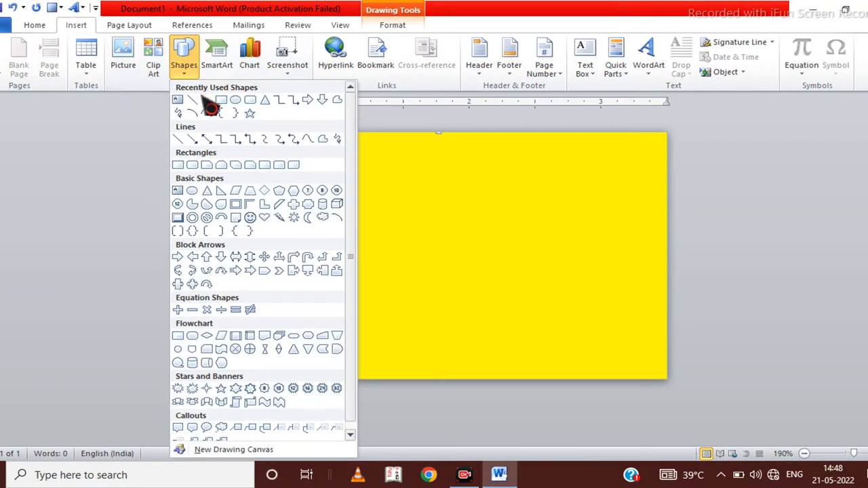
left_click(251, 101)
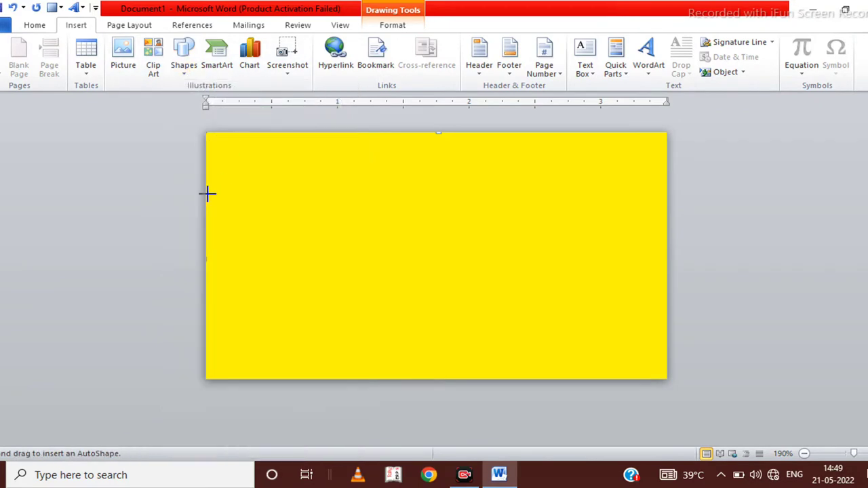
left_click_drag(208, 194, 238, 309)
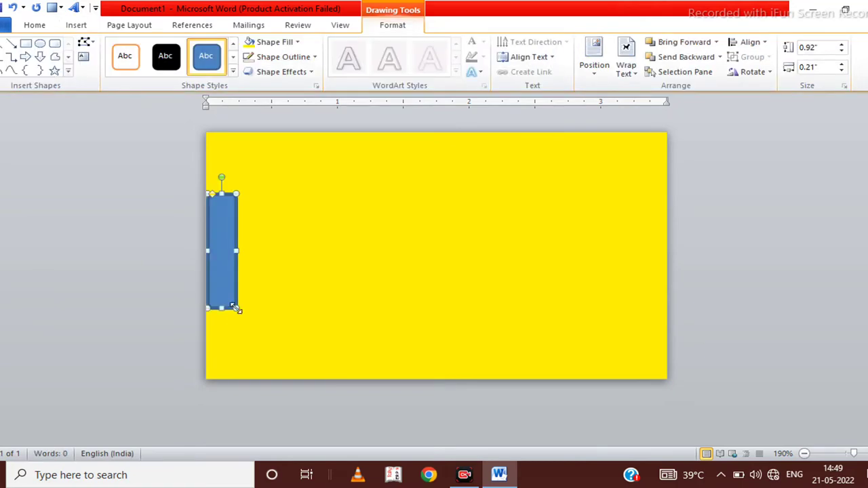
left_click(304, 58)
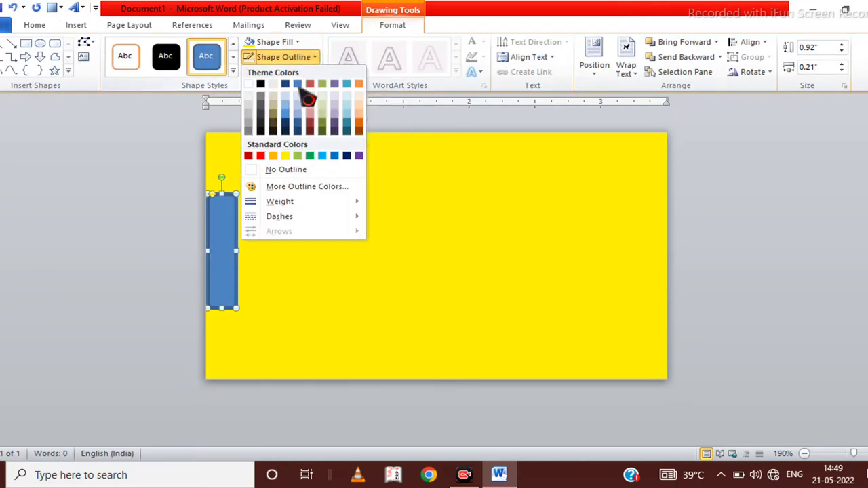
left_click(294, 171)
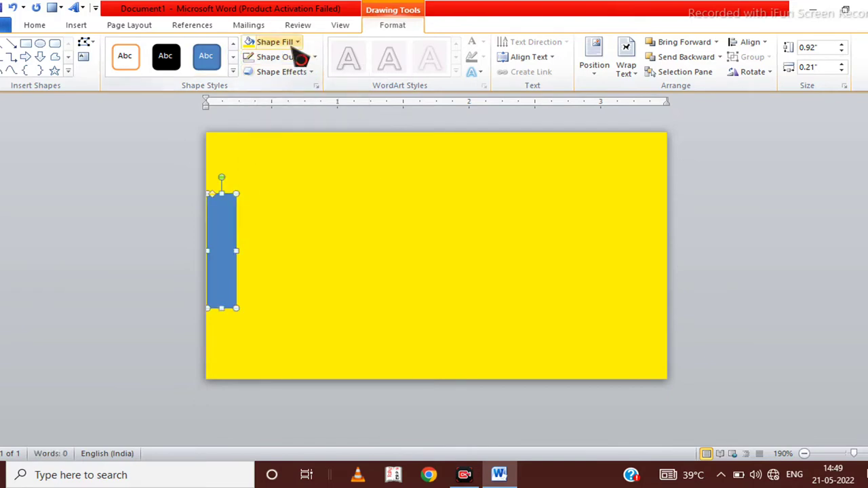
left_click(297, 42)
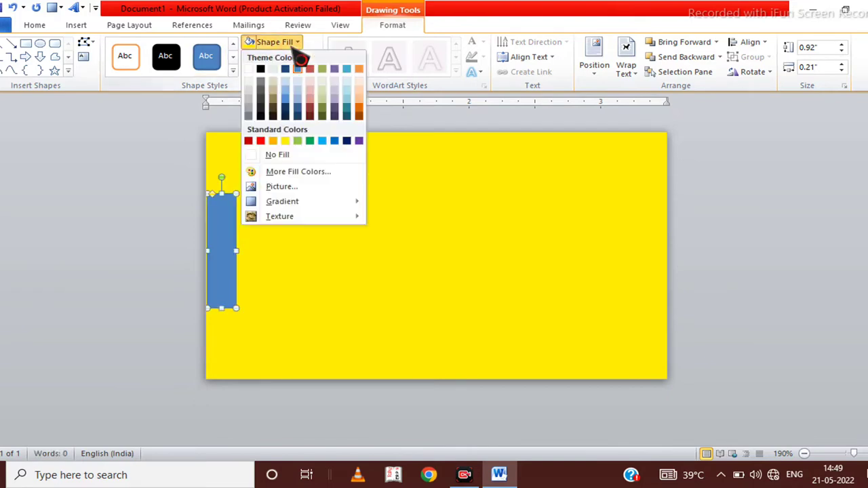
left_click(261, 141)
Copy the red tab to the right edge and place another copy left of centre
key("ctrl+c")
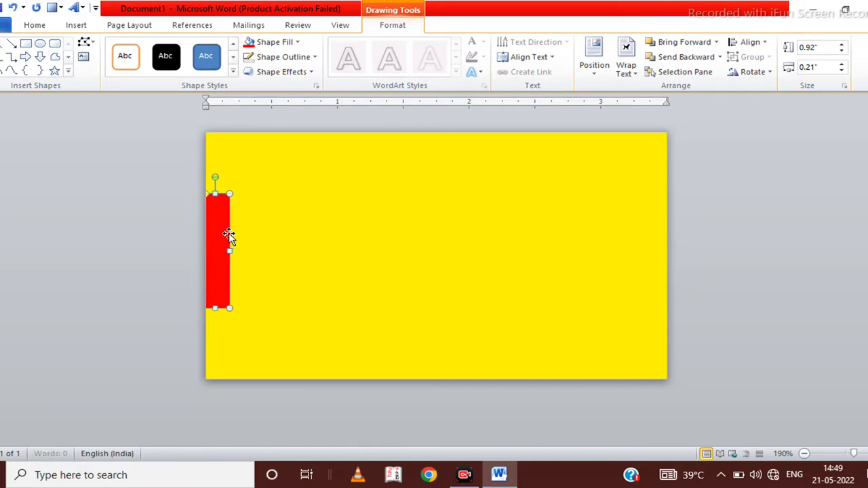
key("ctrl+v")
key("Up")
key("Up")
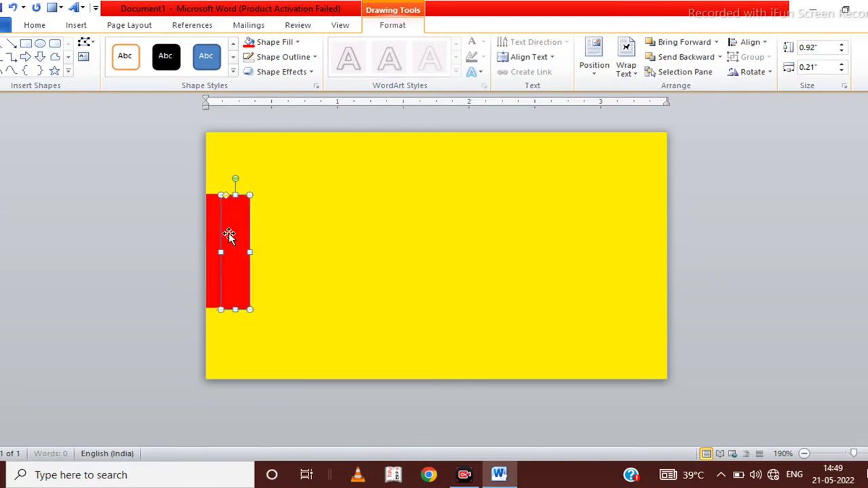
key("Right")
key("Right")
key("Right")
key("Right")
key("Right")
key("Right")
key("Right")
key("Right")
key("Right")
key("Right")
key("Right")
key("Right")
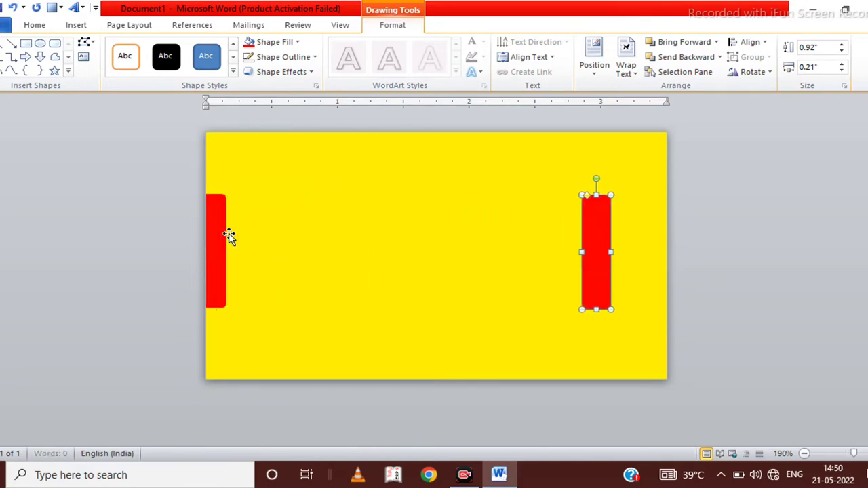
key("Right")
key("Right")
key("Right")
key("ctrl+v")
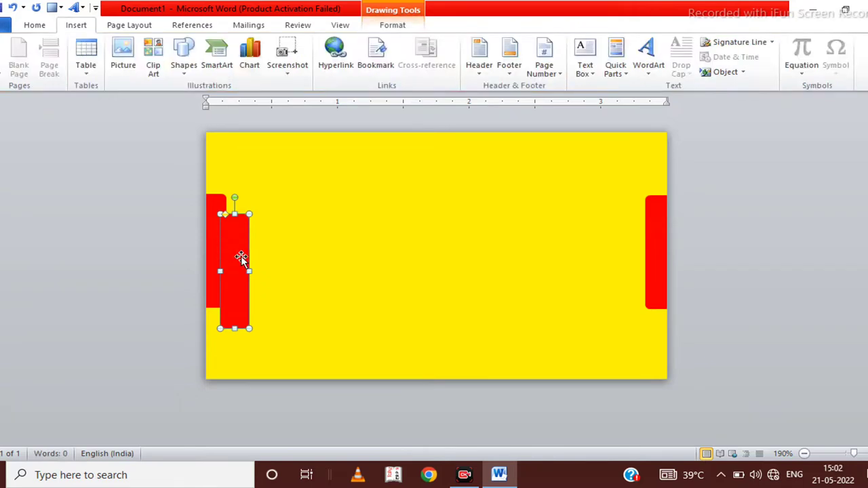
left_click_drag(241, 258, 335, 240)
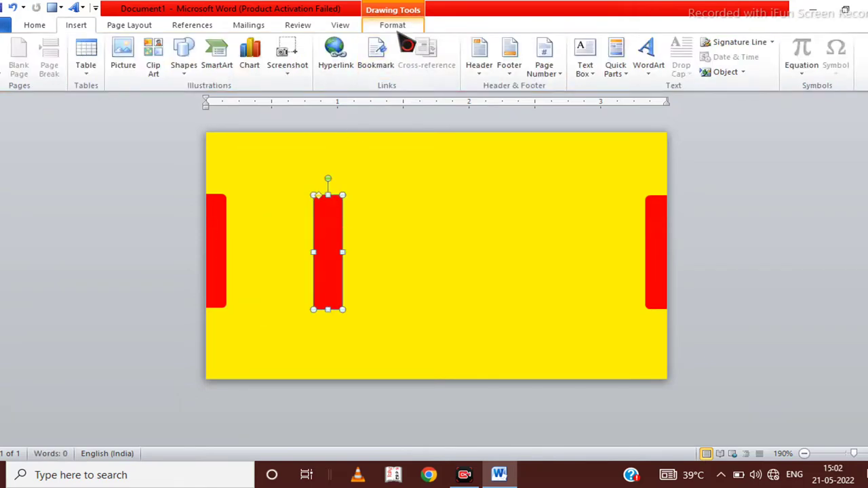
Fill the copied rectangle black and move it to the card centre, widening it
left_click(393, 26)
left_click(274, 42)
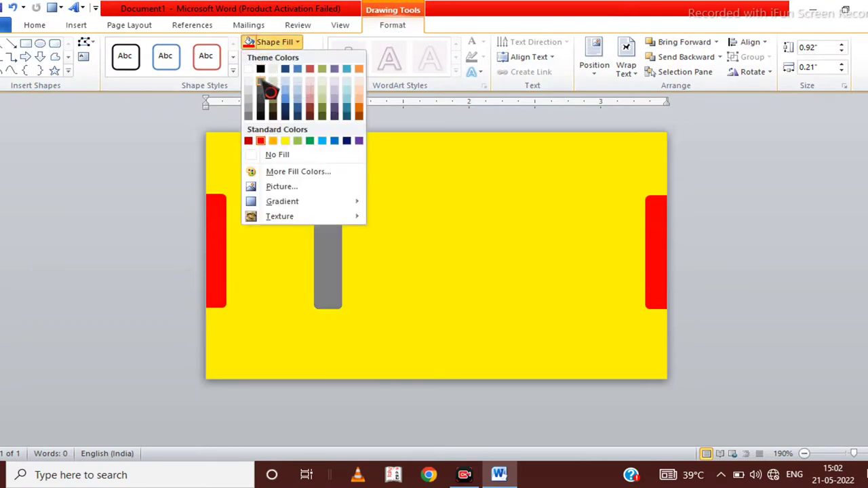
left_click(261, 70)
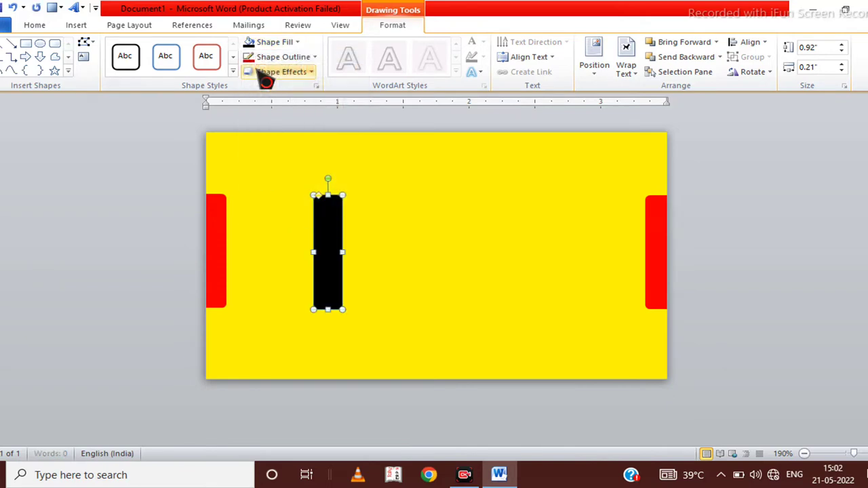
left_click_drag(342, 218, 380, 218)
left_click_drag(375, 251, 431, 250)
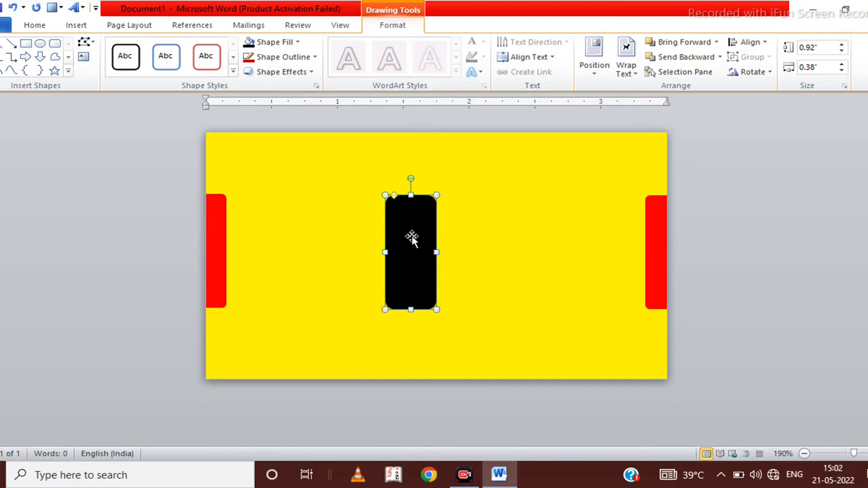
Duplicate the black shape as a red pill with rounded corners, stretched taller and narrower over it
key("ctrl+d")
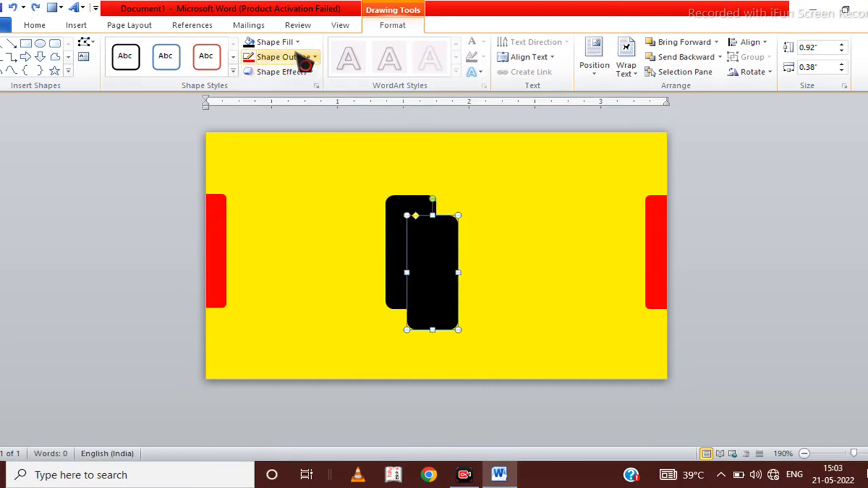
left_click(292, 43)
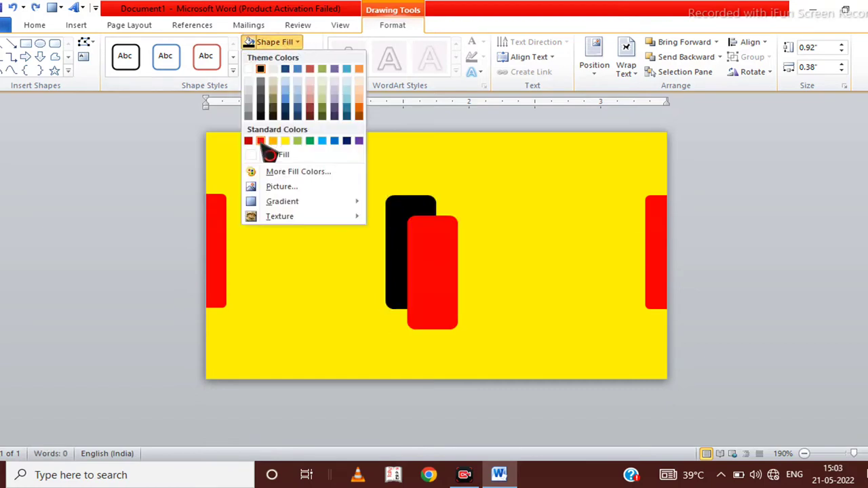
left_click(248, 141)
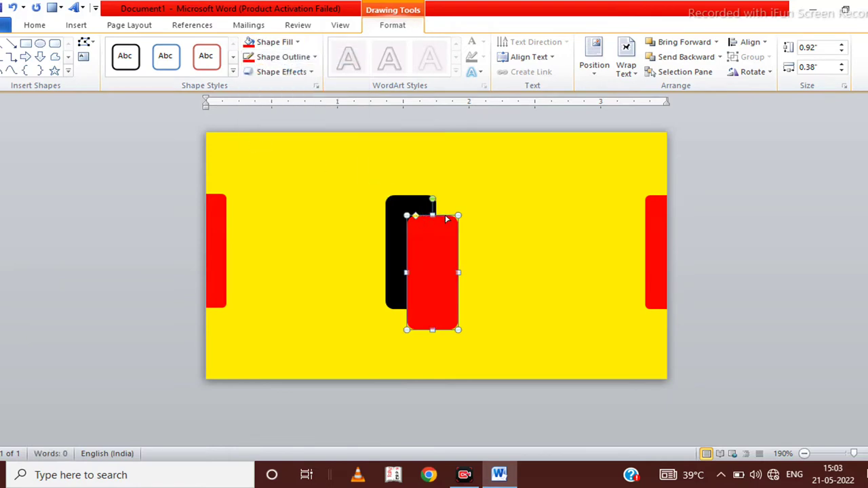
left_click_drag(415, 216, 447, 219)
left_click_drag(436, 258, 415, 239)
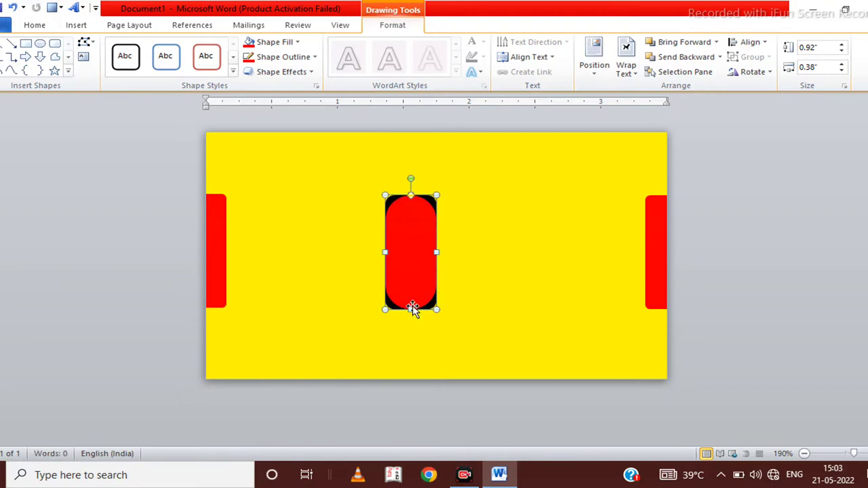
left_click_drag(411, 309, 410, 357)
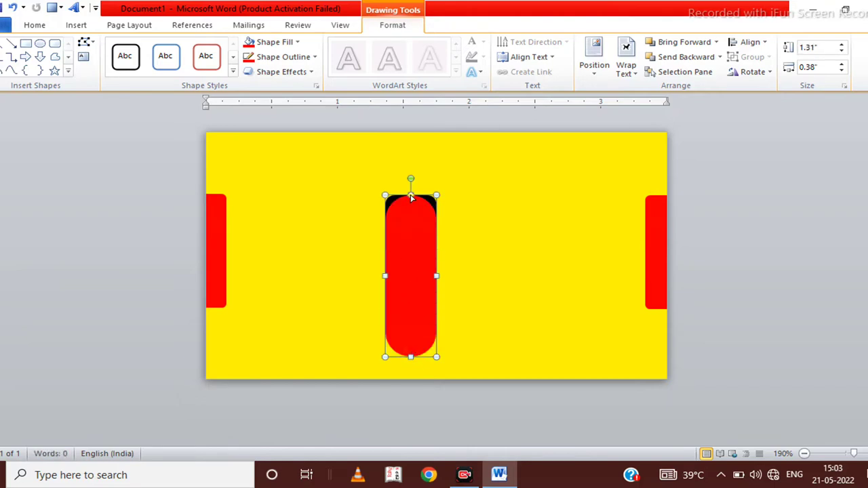
left_click_drag(411, 197, 381, 144)
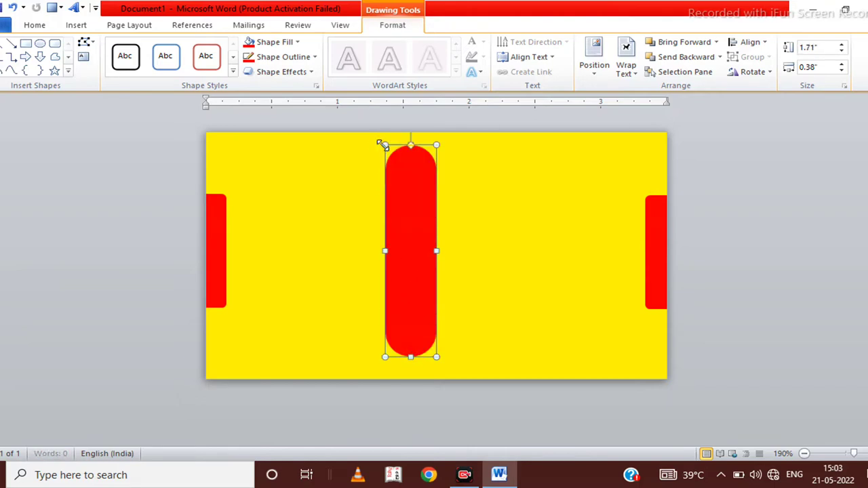
left_click_drag(432, 253, 421, 259)
Fine-tune the icon by widening the black block slightly and shortening the red pill
left_click(436, 220)
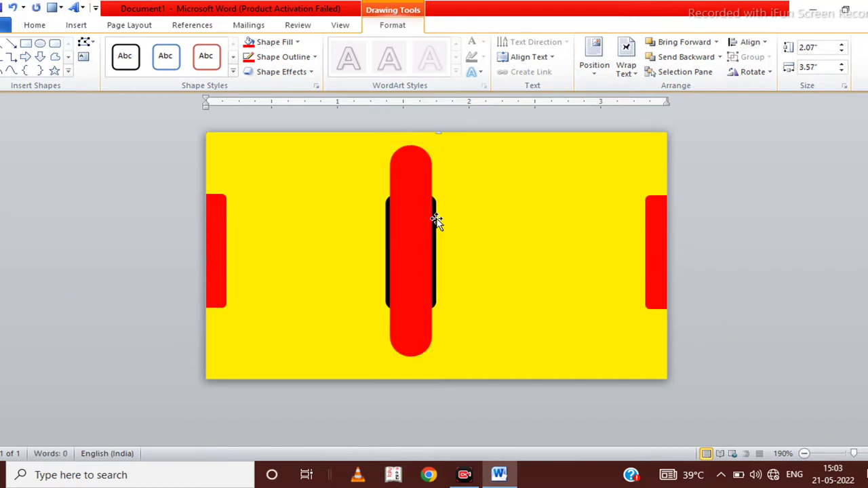
left_click(435, 222)
left_click_drag(437, 253, 442, 253)
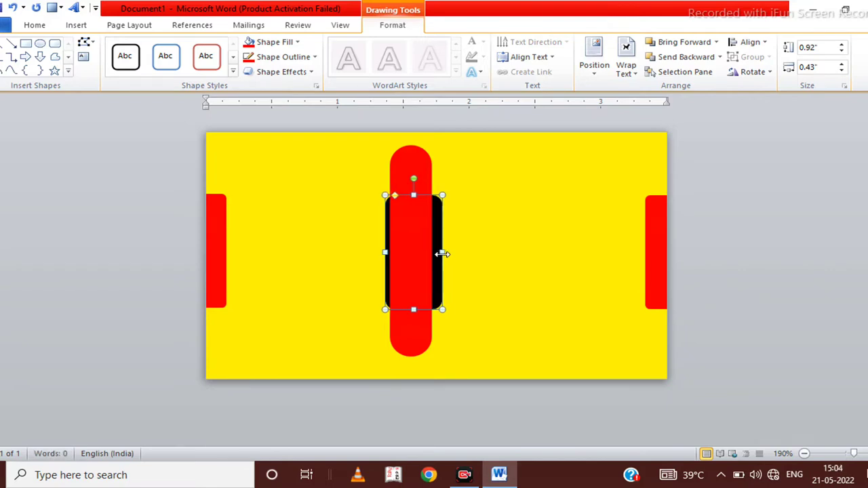
left_click_drag(438, 254, 442, 252)
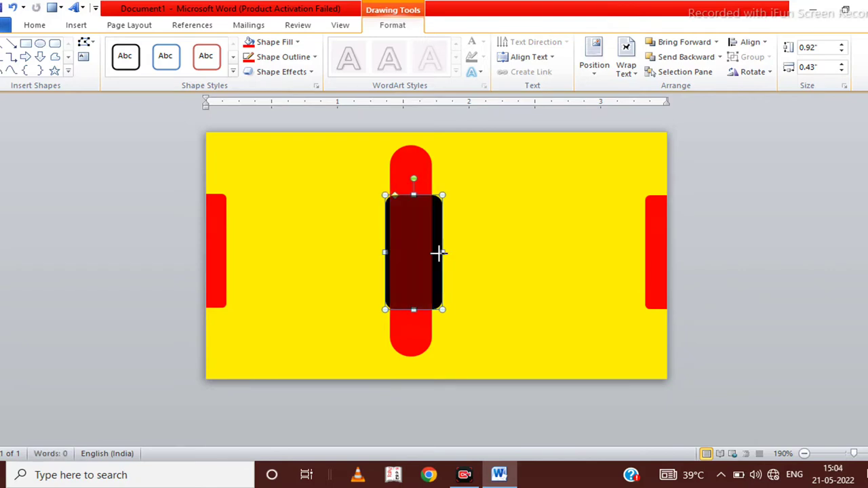
left_click(475, 264)
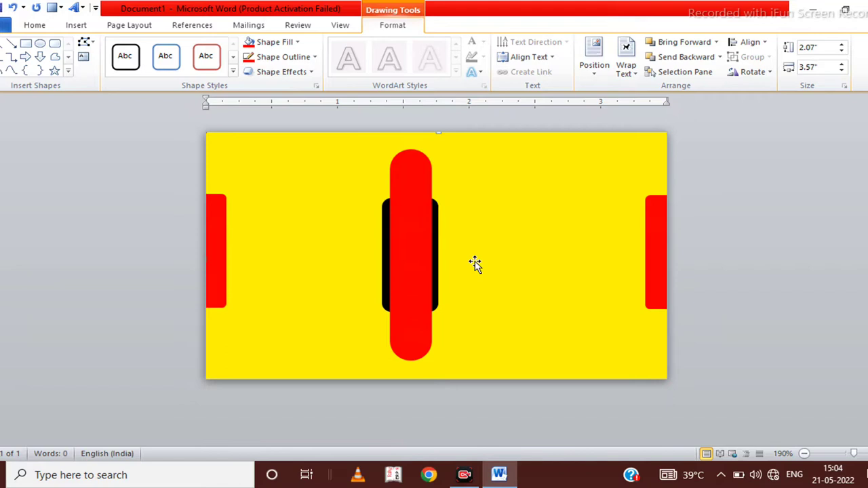
left_click(416, 259)
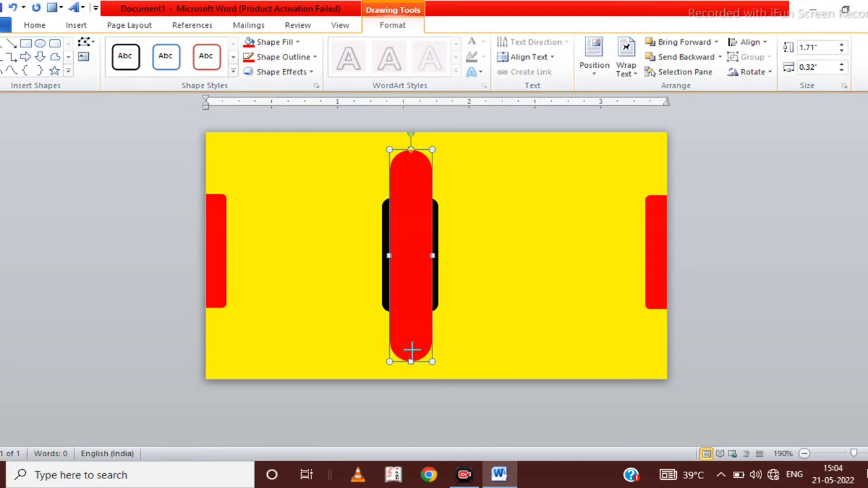
left_click_drag(411, 350, 412, 353)
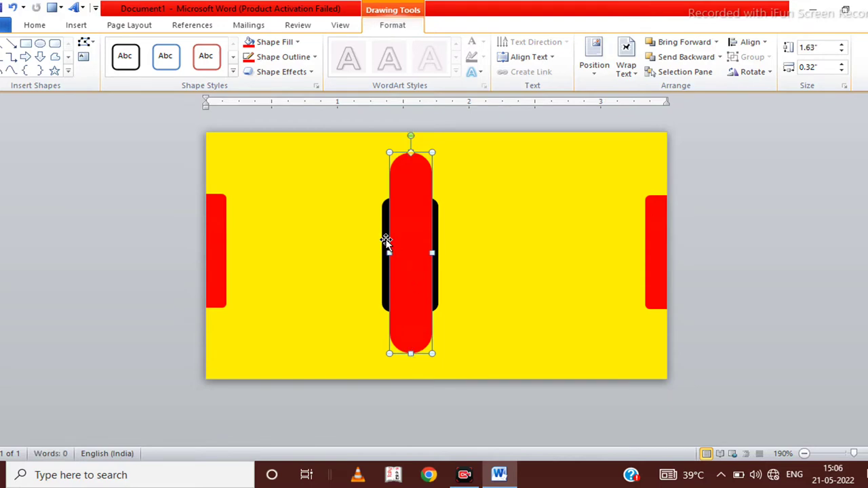
Draw a short straight line across the top of the red pill
left_click(84, 25)
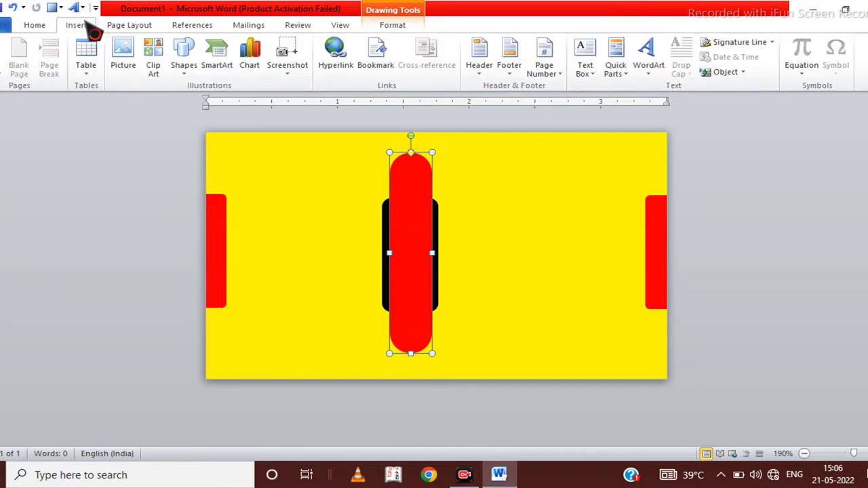
left_click(184, 61)
left_click(201, 103)
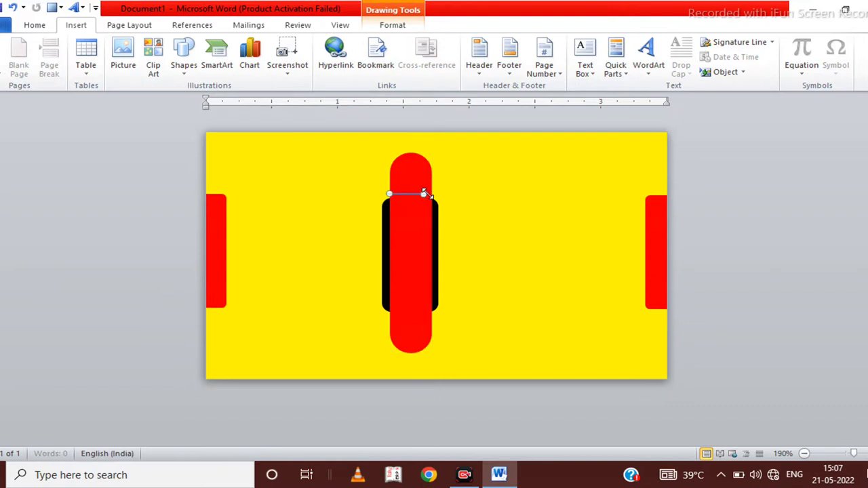
left_click_drag(388, 195, 432, 194)
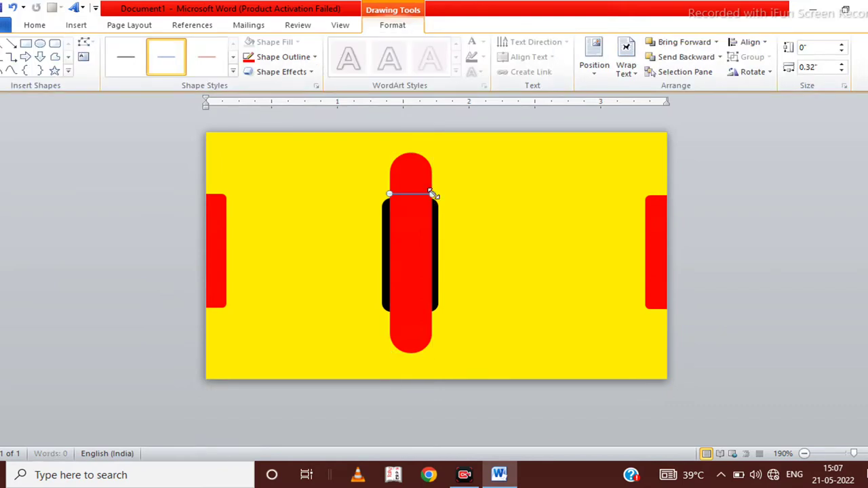
Remove the outline from the red pill shape
left_click(475, 233)
left_click(417, 194)
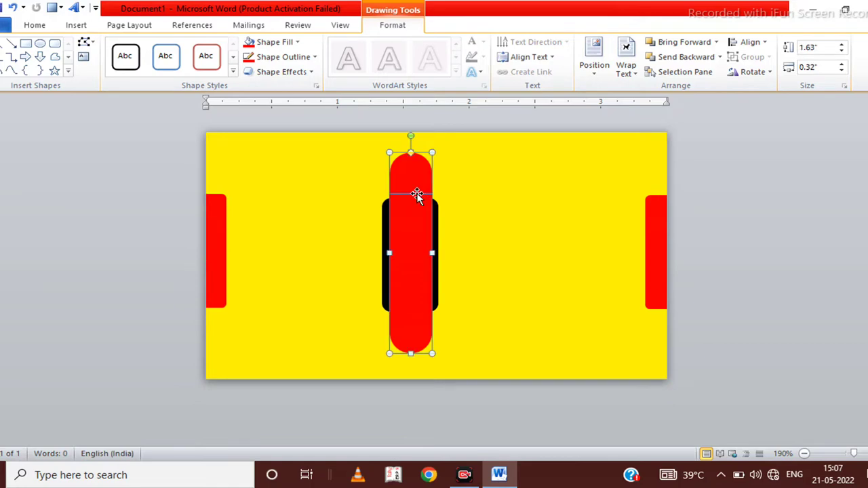
left_click(307, 60)
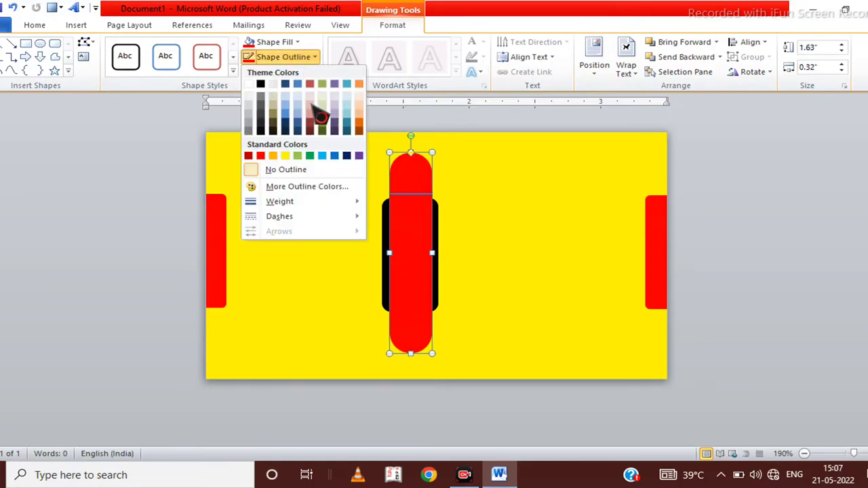
mouse_move(331, 199)
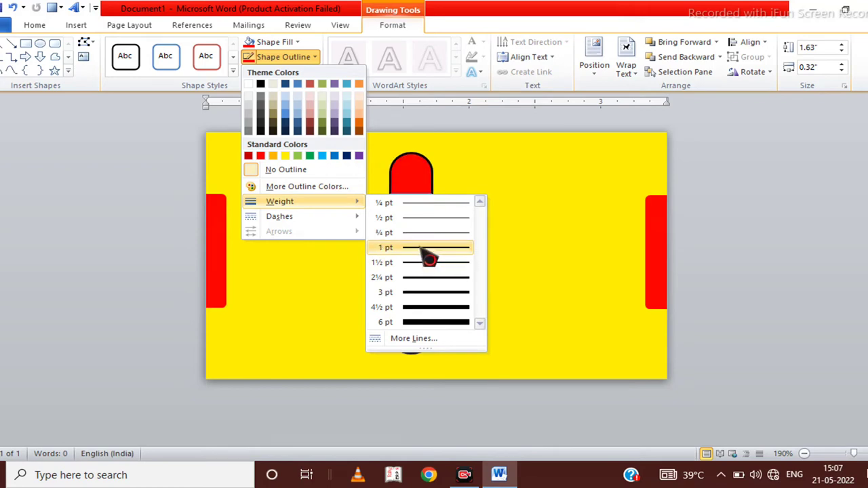
left_click(422, 249)
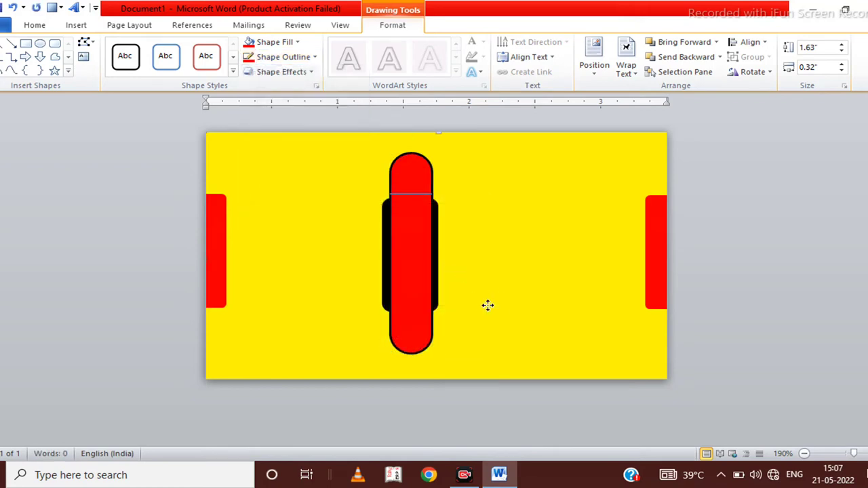
left_click(409, 180)
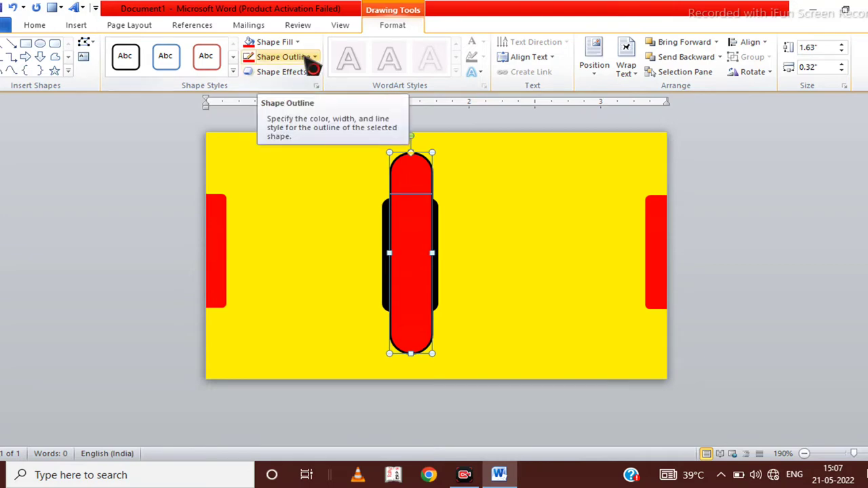
left_click(309, 61)
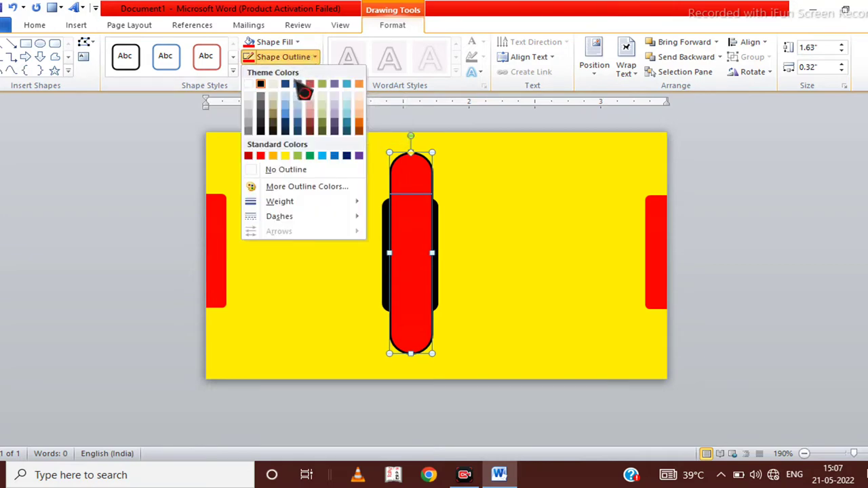
left_click(278, 169)
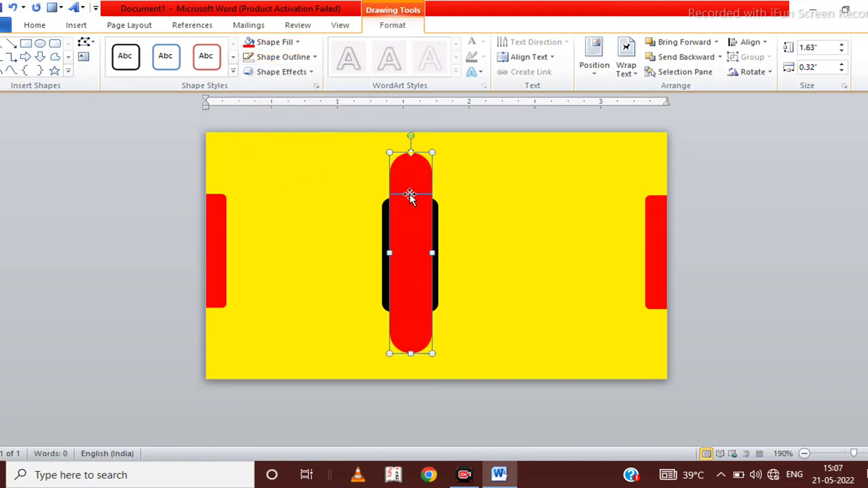
Give the thin line a 1 pt weight and a dark red colour
left_click(409, 195)
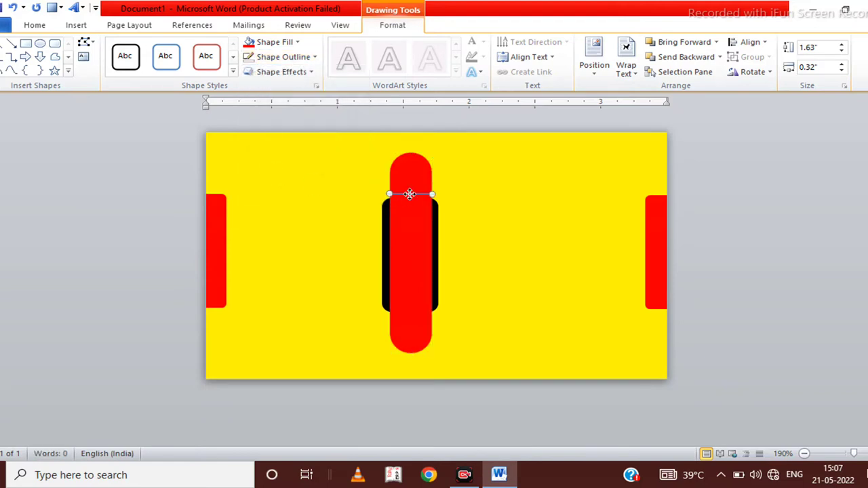
left_click(313, 57)
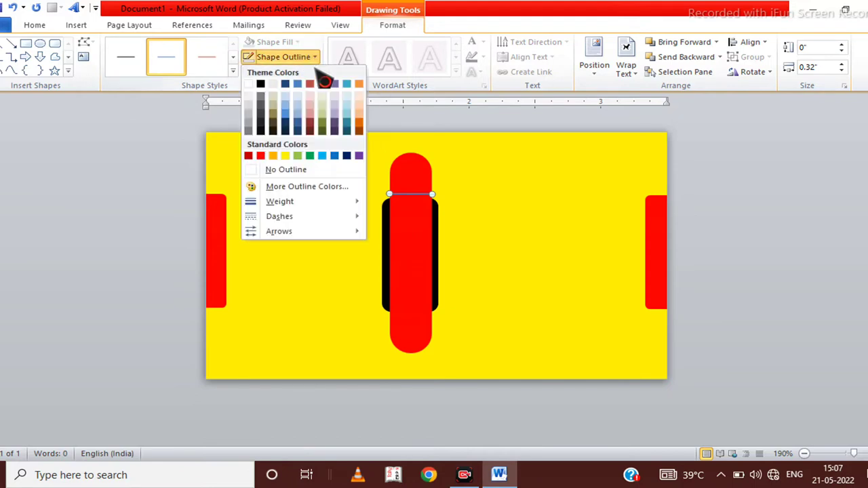
mouse_move(328, 202)
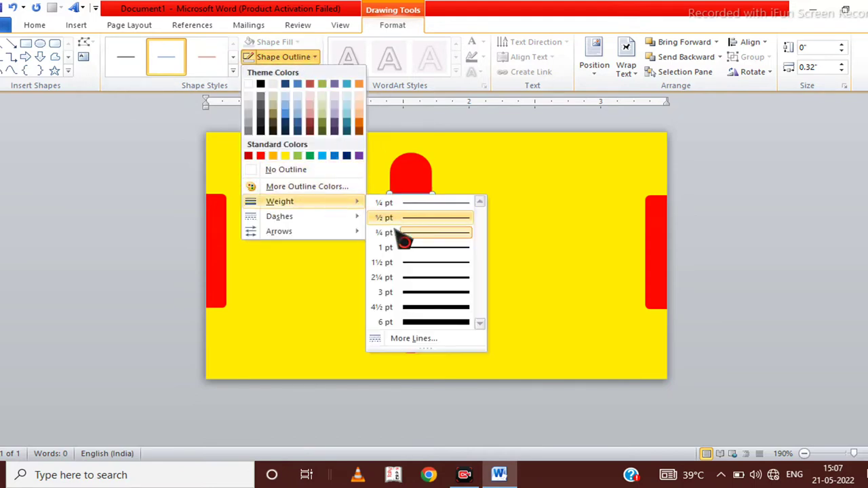
left_click(415, 248)
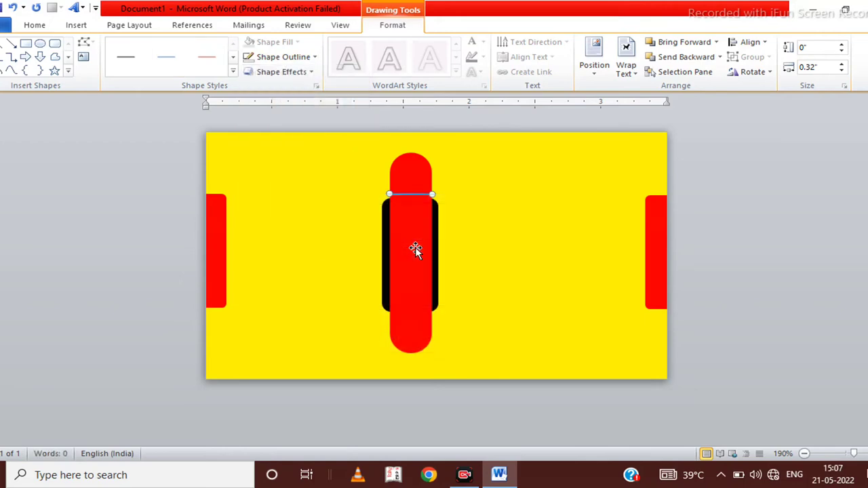
left_click(314, 59)
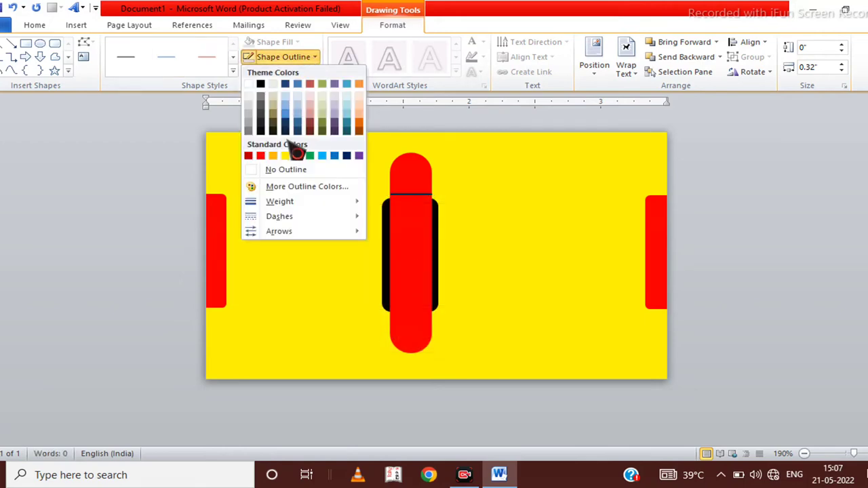
left_click(249, 156)
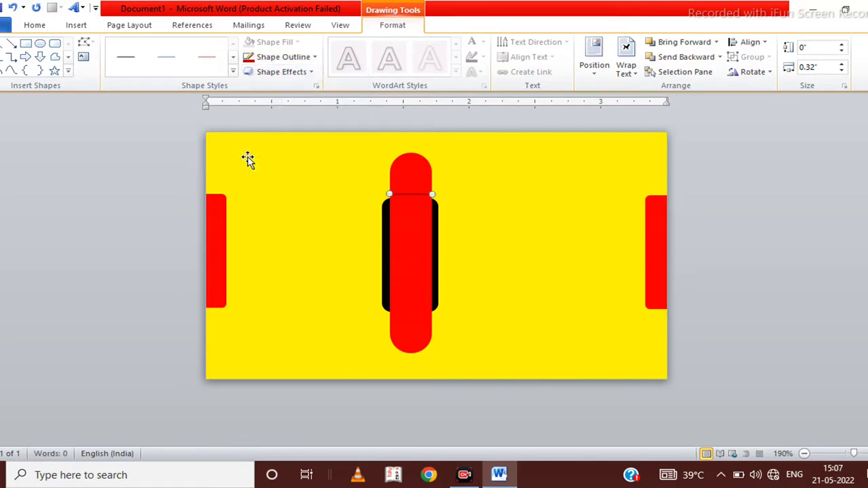
Apply a yellow outer shadow to the red line in Shadow Options
left_click(312, 73)
mouse_move(332, 128)
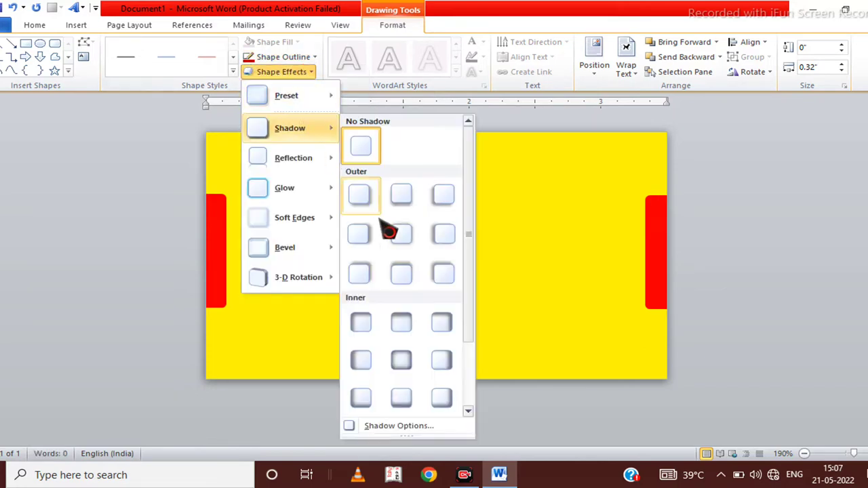
left_click(399, 427)
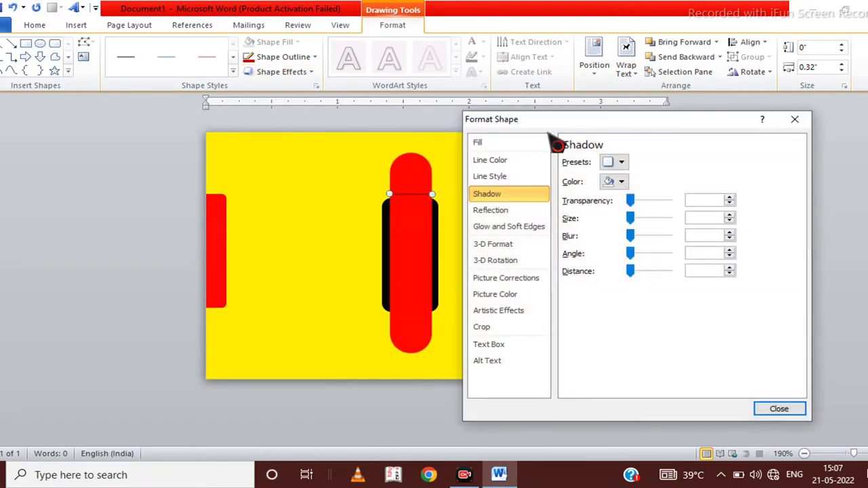
left_click(621, 162)
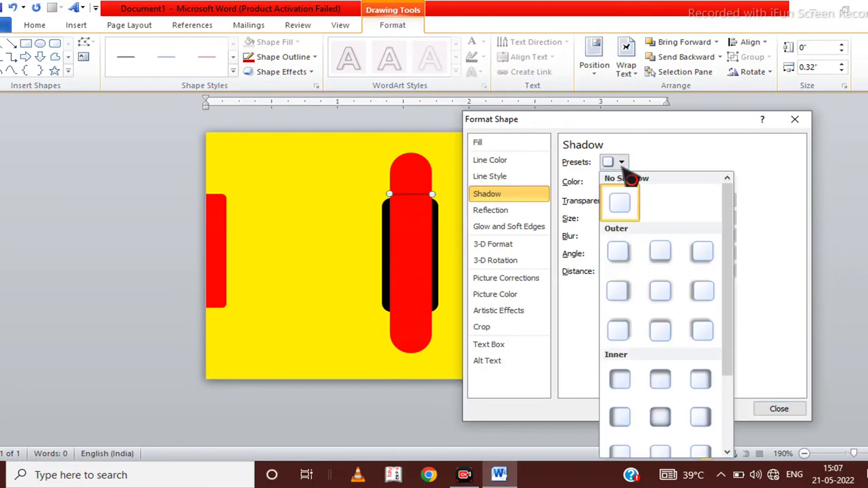
left_click(662, 255)
left_click(621, 183)
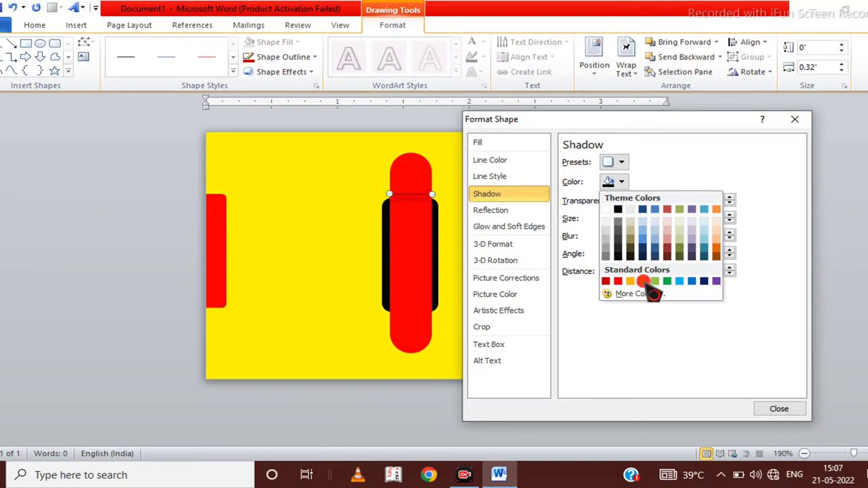
left_click(642, 280)
Set the shadow to 0% transparency, 3 pt blur and 1 pt distance
left_click(730, 203)
left_click(730, 204)
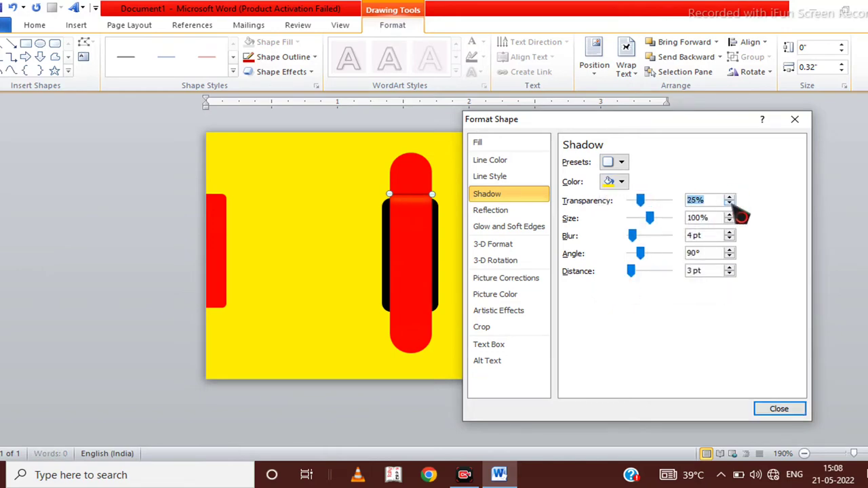
left_click(729, 203)
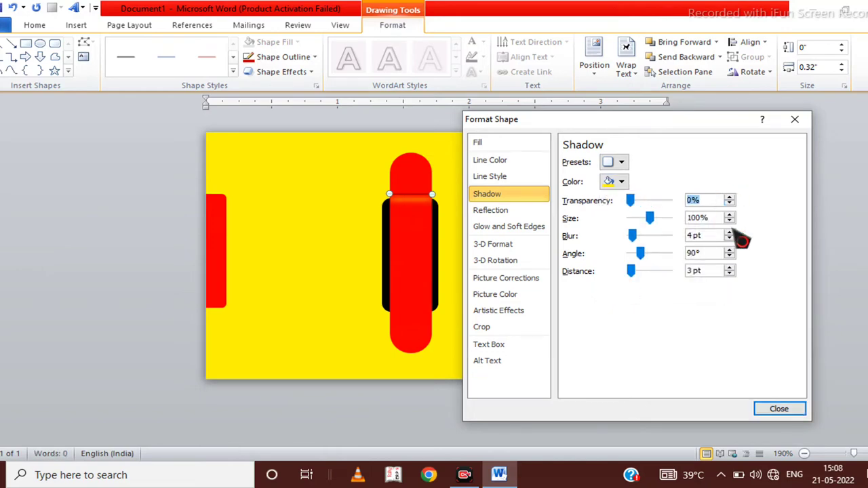
left_click(730, 239)
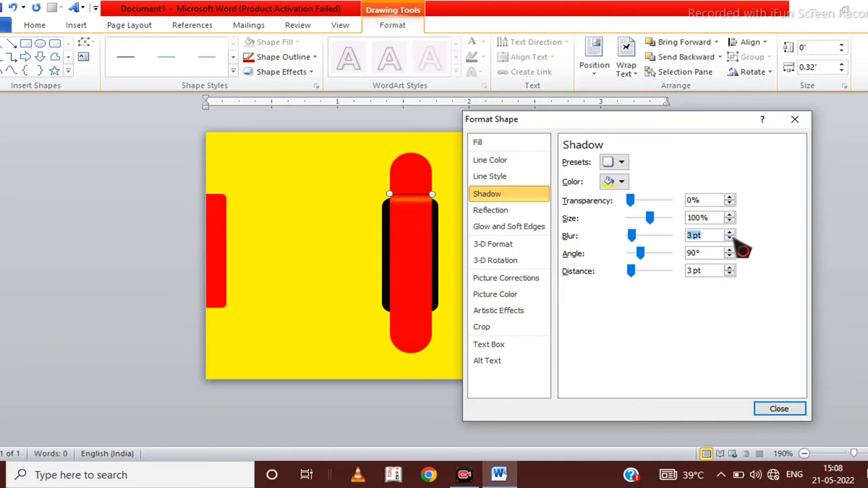
left_click(729, 239)
left_click(730, 274)
left_click(730, 274)
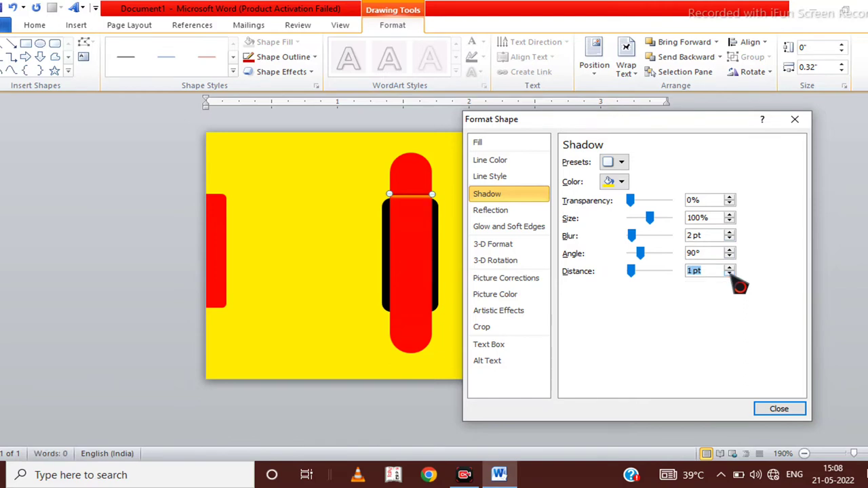
left_click(729, 233)
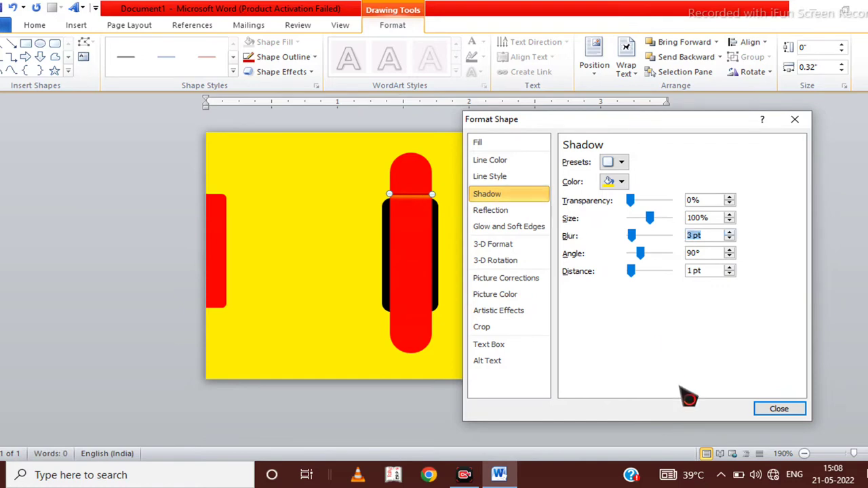
left_click(770, 408)
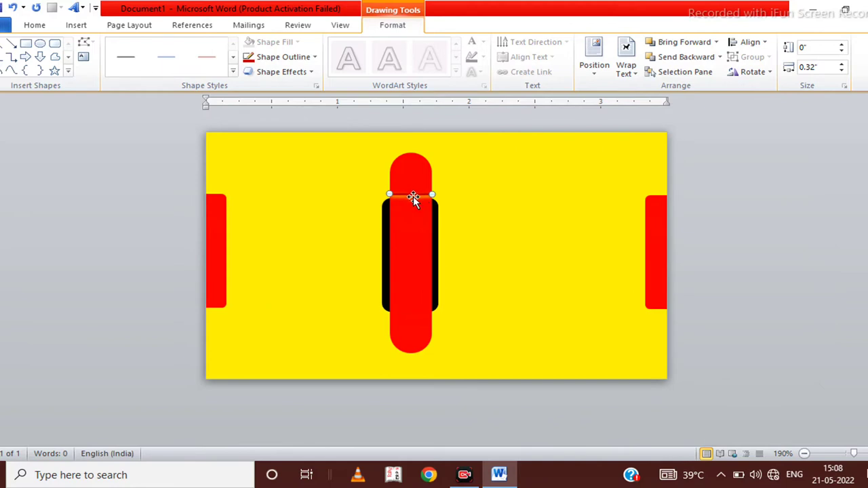
Paste two copies of the shadowed line at the black block's middle and bottom edges
key("ctrl+c")
key("ctrl+v")
left_click_drag(428, 215, 406, 239)
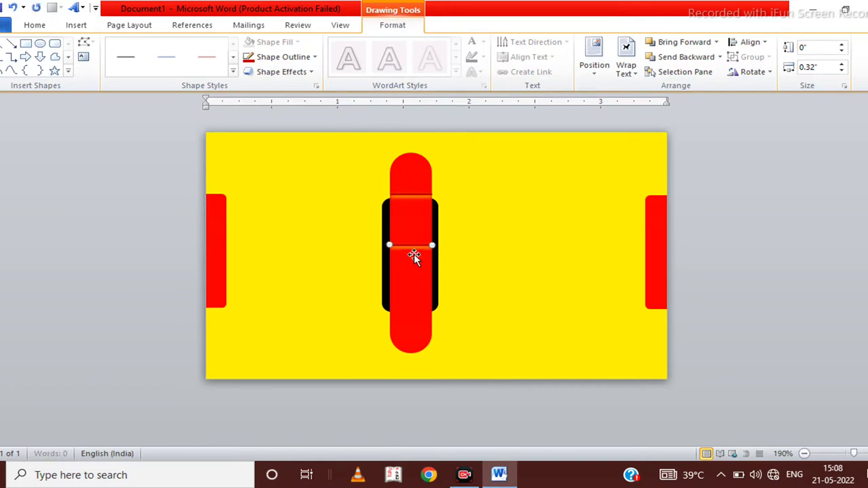
key("ctrl+v")
key("Left")
key("Down")
key("Down")
key("Down")
key("Down")
key("Down")
key("Left")
key("Down")
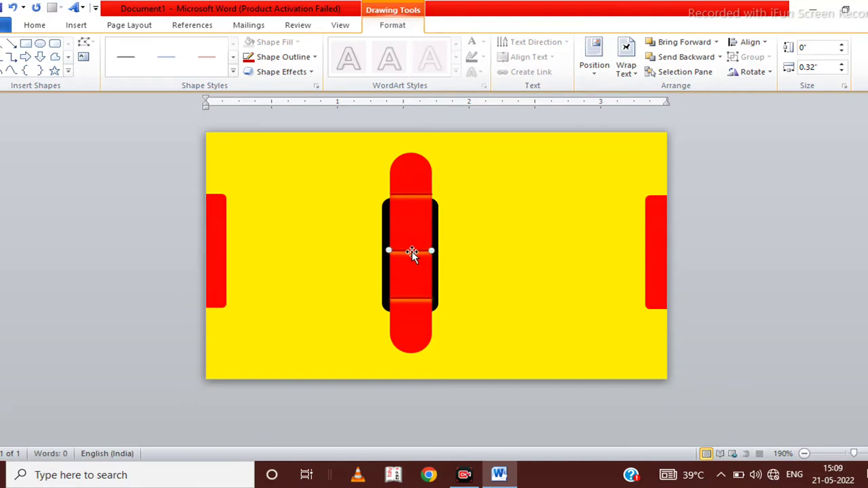
left_click_drag(412, 195, 412, 203)
left_click(562, 303)
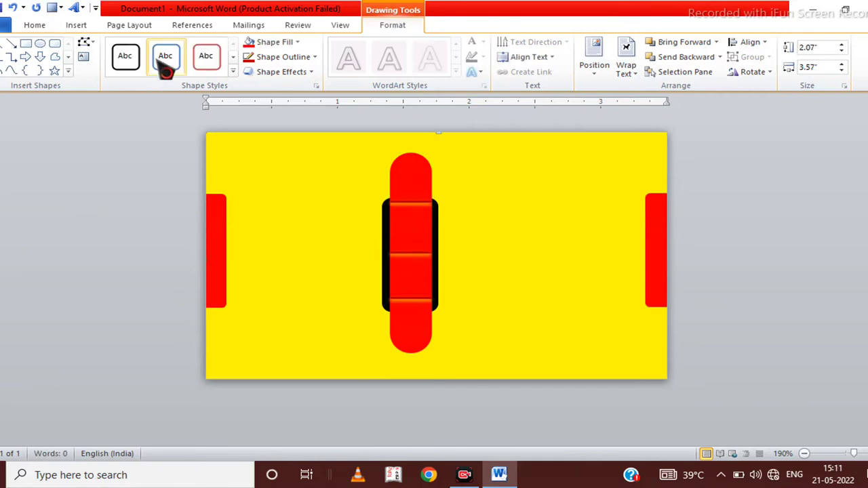
Insert the envelope picture into the card
left_click(37, 26)
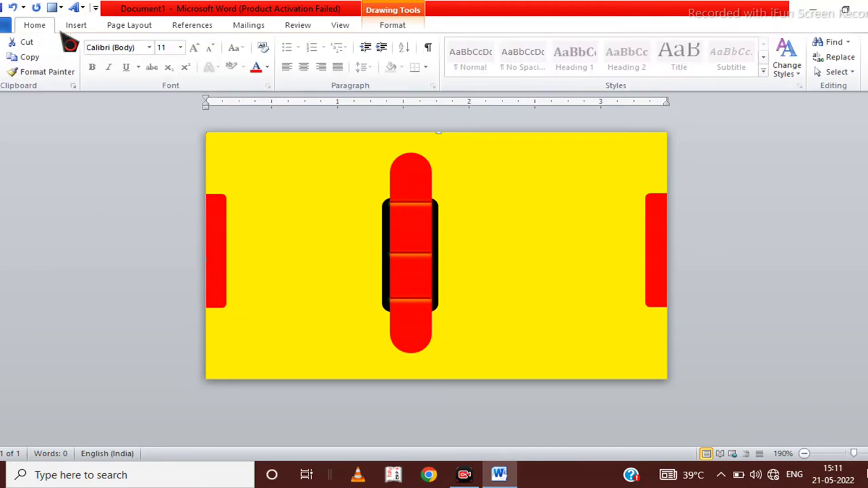
left_click(76, 26)
left_click(124, 51)
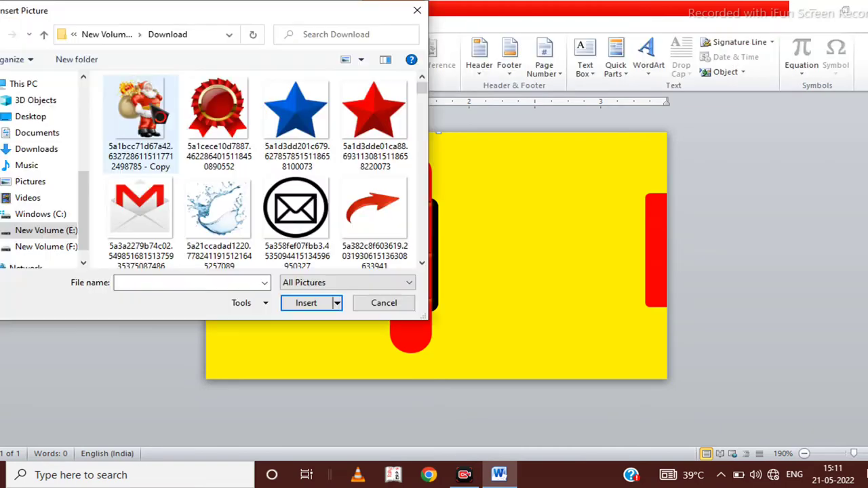
left_click(299, 234)
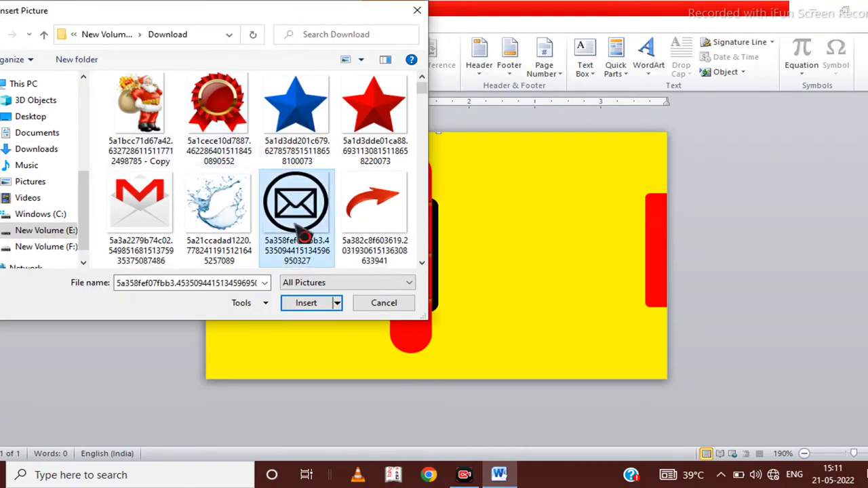
left_click(311, 305)
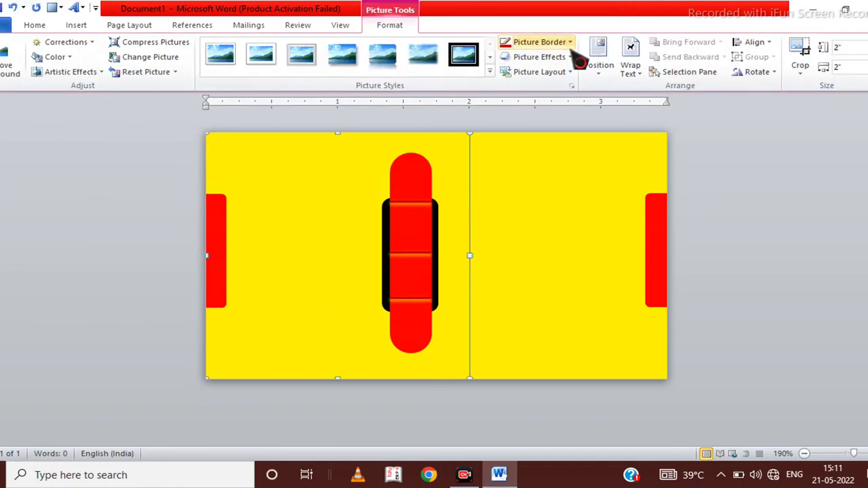
Set the envelope to In Front of Text and shrink it onto the red strip
left_click(638, 73)
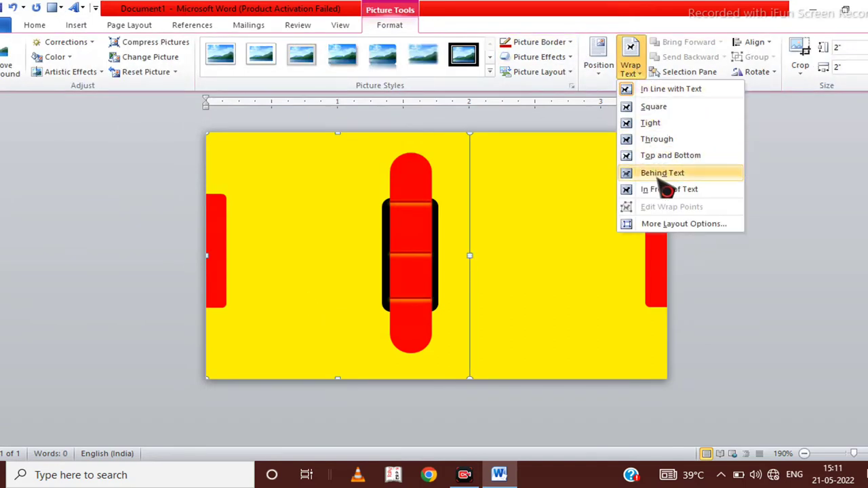
left_click(664, 192)
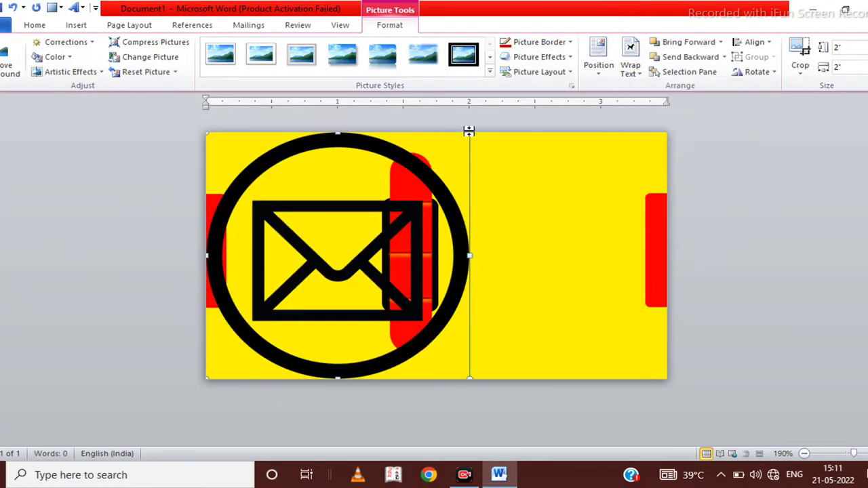
mouse_move(470, 134)
left_mouse_down()
mouse_move(235, 353)
mouse_move(409, 278)
left_mouse_up()
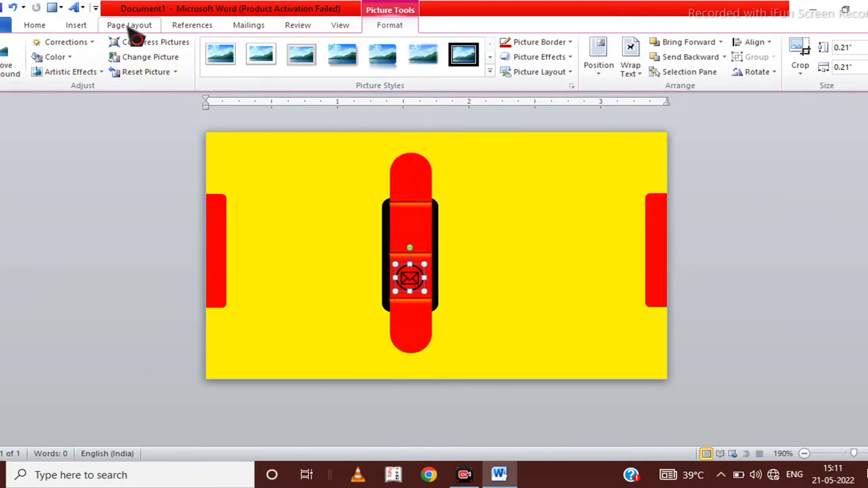
left_click(76, 25)
left_click(125, 54)
Insert the location-pin picture in front of text, shrink it, and place it atop the red strip
left_click(291, 249)
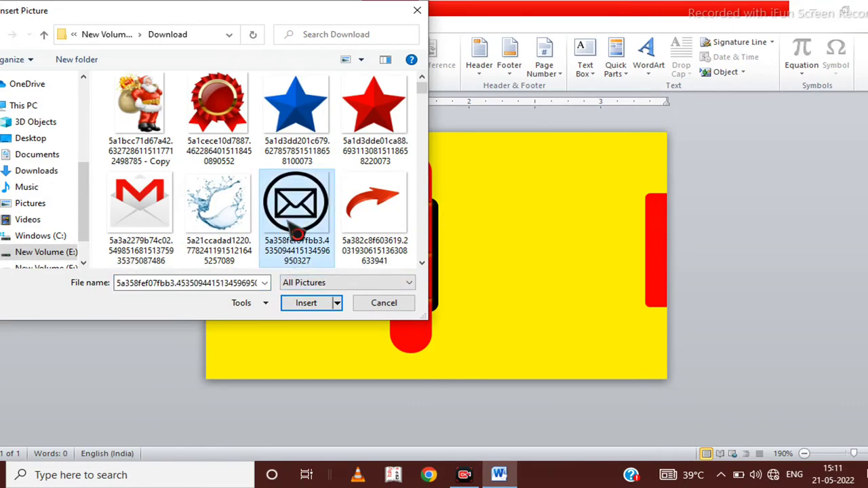
scroll(296, 230, "down", 5)
left_click(297, 230)
key("Down")
key("Down")
key("Down")
key("Down")
key("Down")
key("Down")
key("Down")
key("Down")
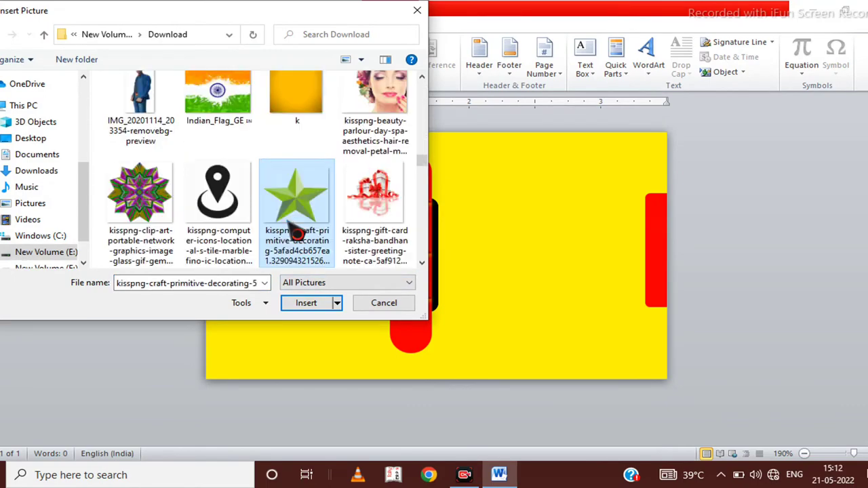
key("Left")
left_click(305, 302)
left_click(631, 68)
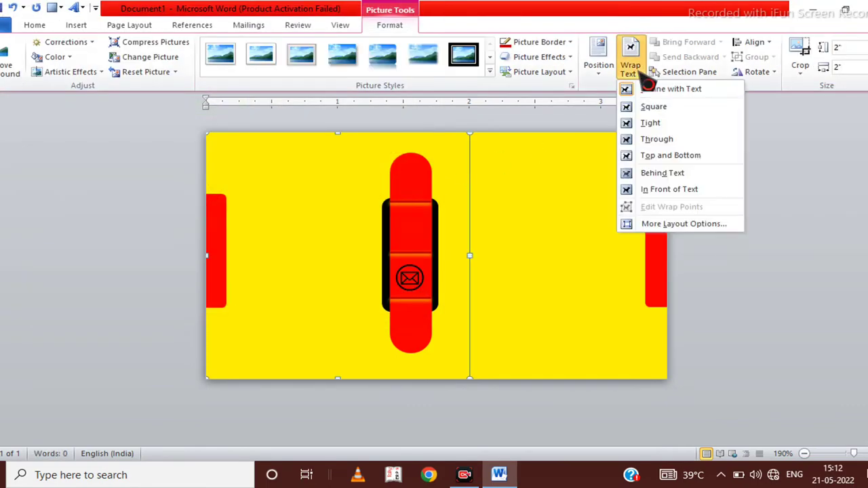
left_click(661, 187)
mouse_move(470, 134)
left_mouse_down()
mouse_move(246, 349)
mouse_move(428, 183)
left_mouse_up()
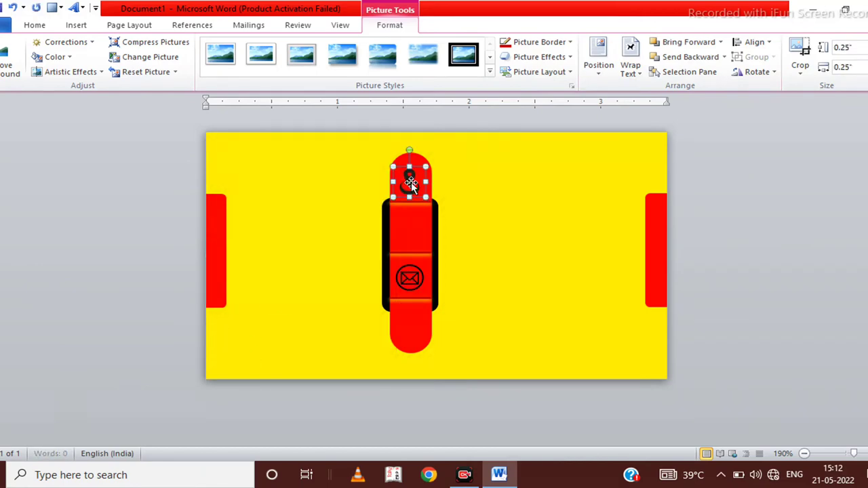
left_click(410, 278)
Insert the telephone picture in front of text as a 0.23-inch icon above the envelope
left_click(76, 25)
left_click(124, 61)
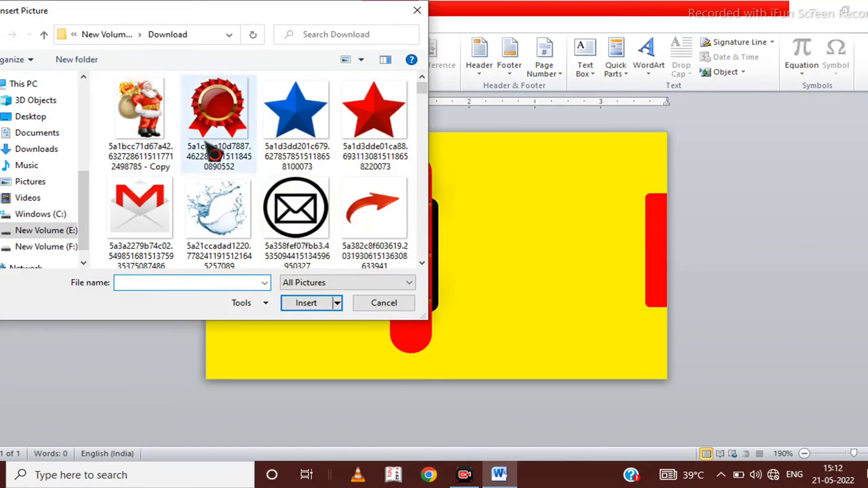
left_click(290, 216)
key("Down")
key("Down")
key("Down")
key("Down")
key("Down")
key("Down")
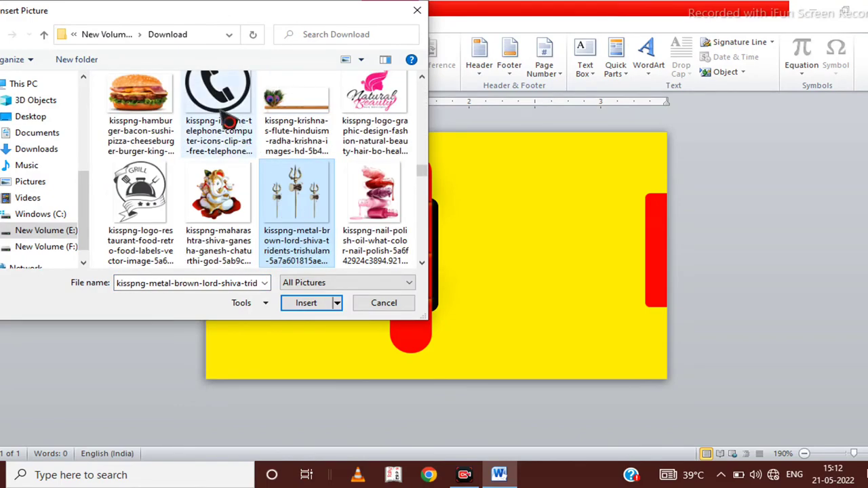
left_click(218, 102)
left_click(307, 304)
left_click(631, 68)
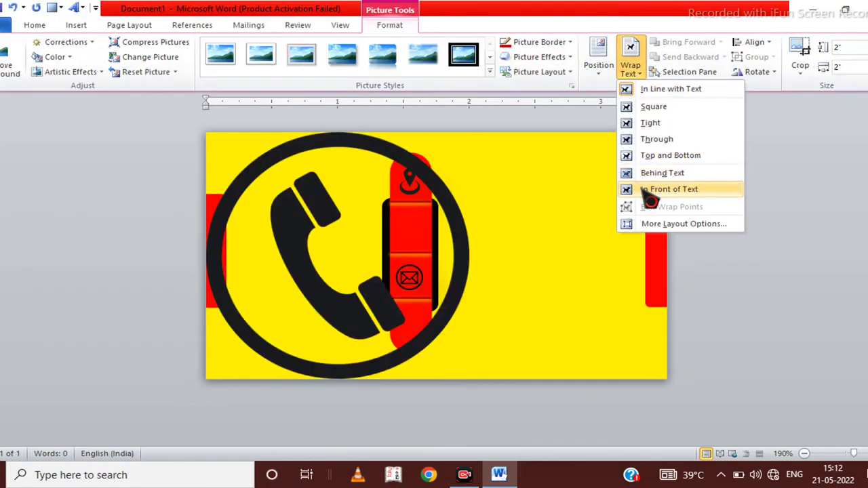
left_click(672, 187)
left_click_drag(470, 131, 239, 349)
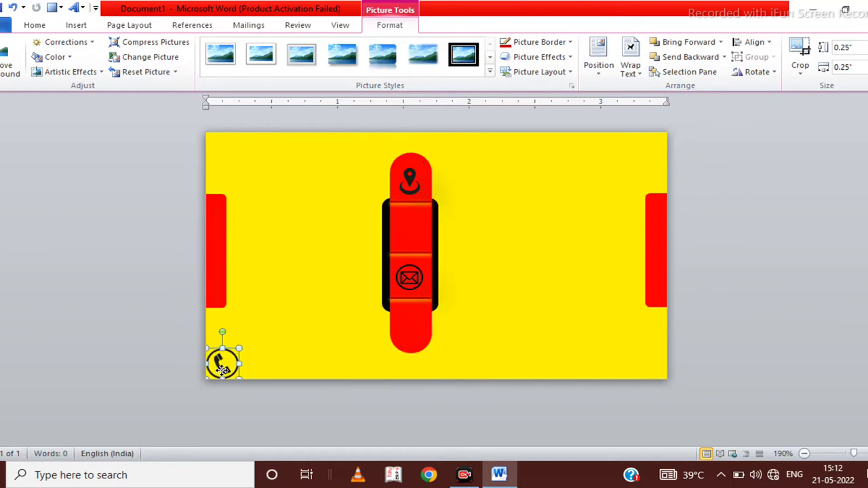
left_click_drag(409, 235, 424, 242)
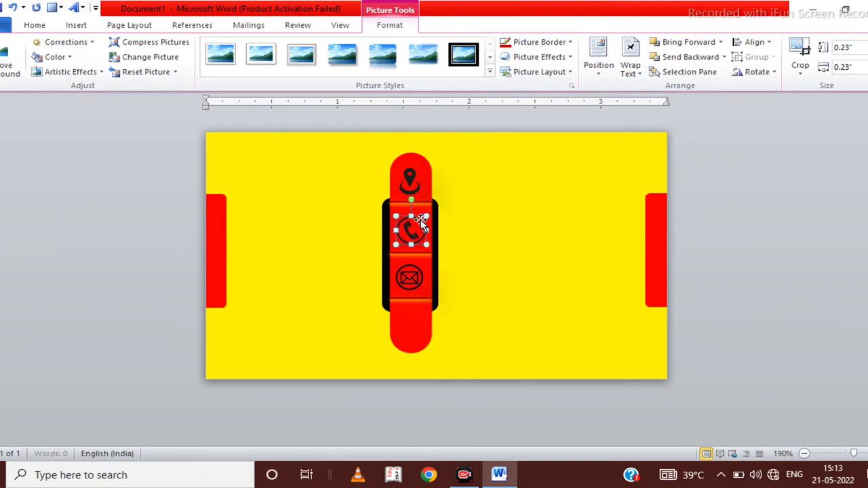
left_click_drag(417, 279, 415, 238)
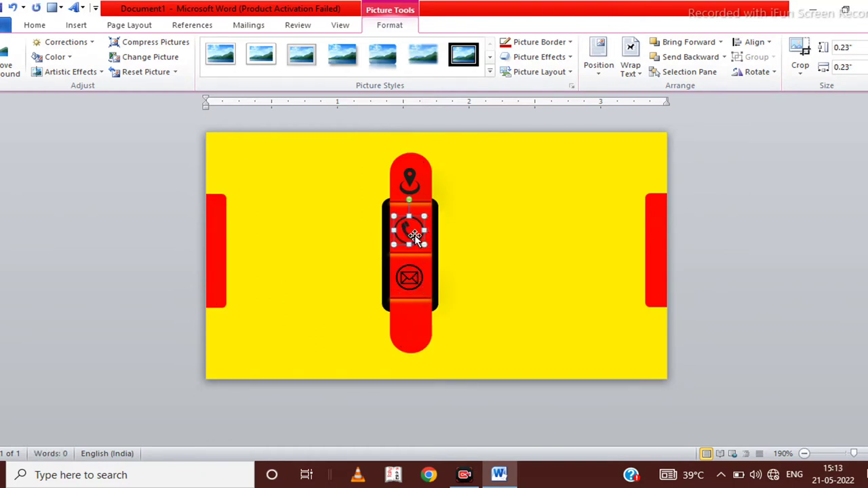
left_click(76, 25)
Insert the globe picture from the downloaded pictures folder
left_click(122, 58)
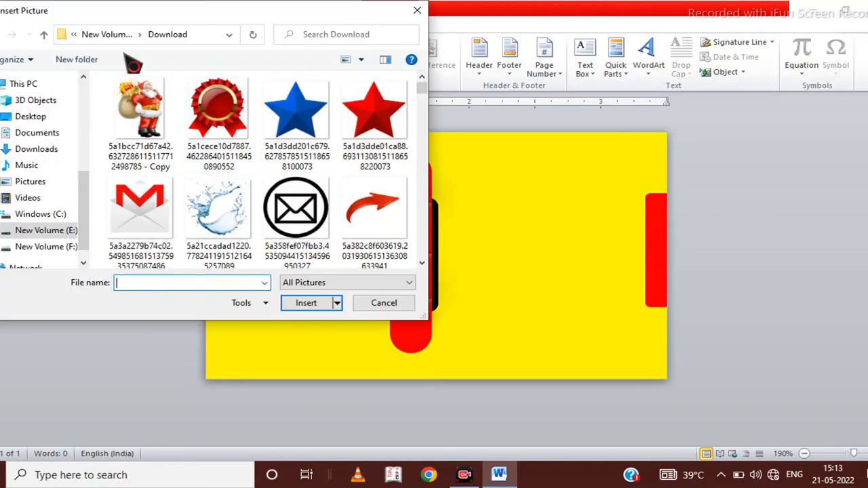
left_click(213, 178)
scroll(213, 178, "down", 5)
left_click(218, 197)
scroll(242, 165, "down", 3)
left_click(298, 110)
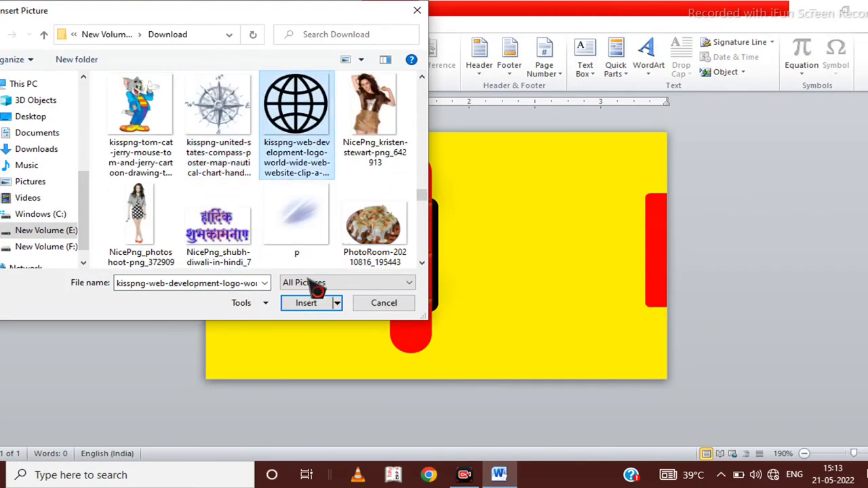
left_click(306, 303)
Float the globe in front of text and shrink it to a 0.21-inch icon below the envelope
left_click(630, 68)
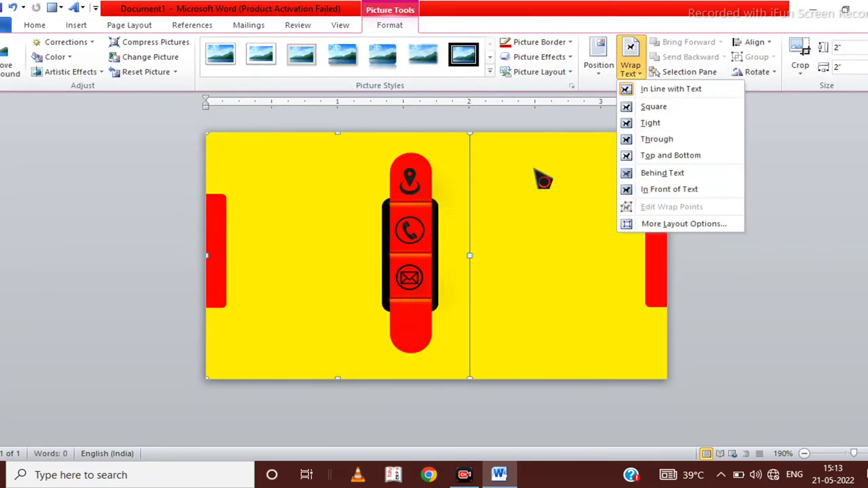
left_click(669, 189)
mouse_move(467, 134)
left_mouse_down()
mouse_move(232, 358)
mouse_move(412, 329)
left_mouse_up()
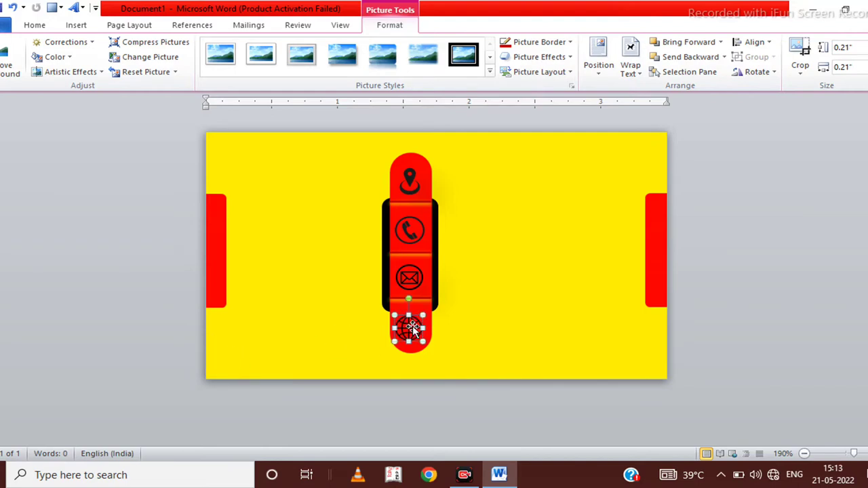
left_click(530, 229)
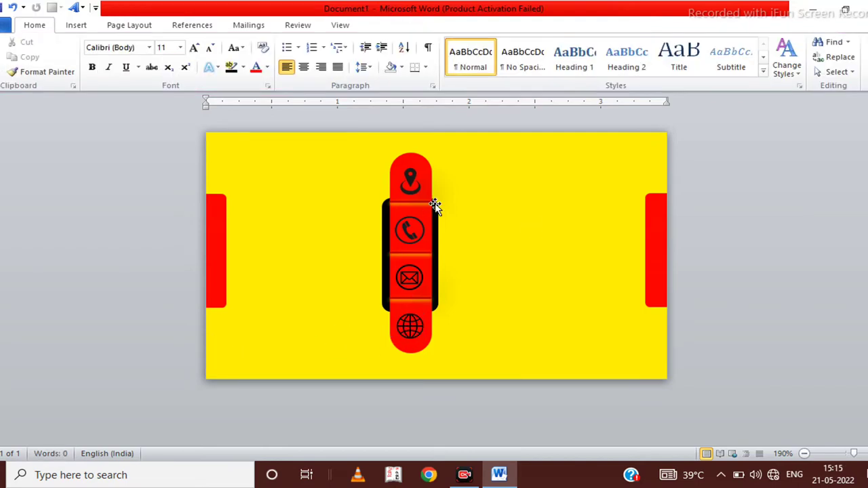
left_click(406, 203)
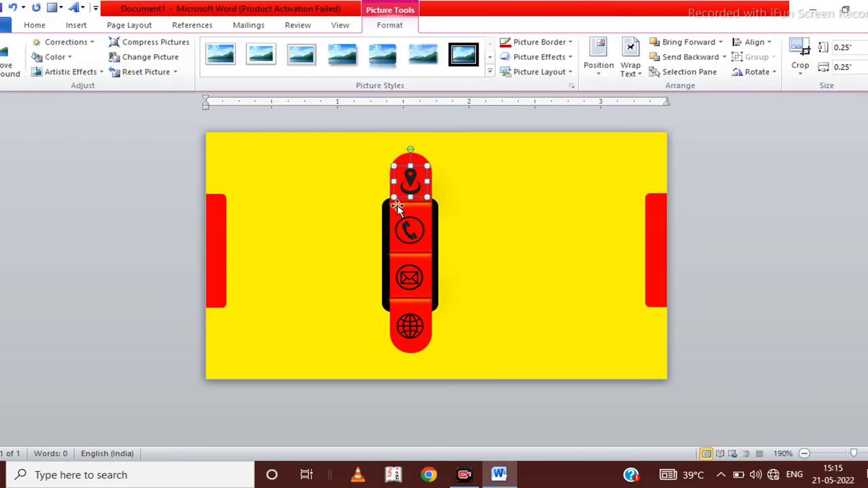
left_click(397, 207)
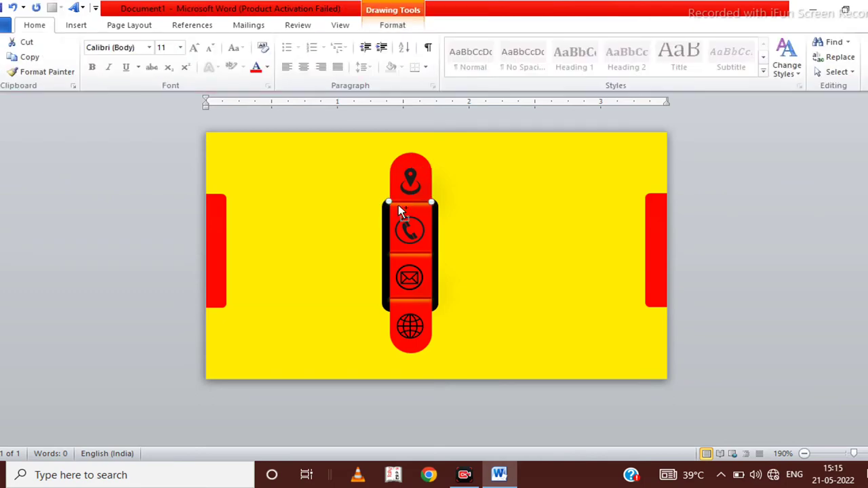
Thicken the red line's outline weight and duplicate it into three evenly spaced rows
key("Tab")
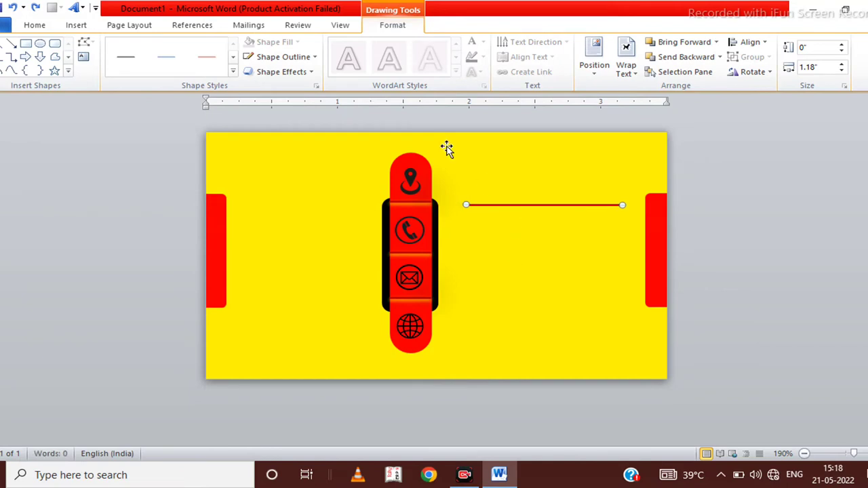
left_click(303, 60)
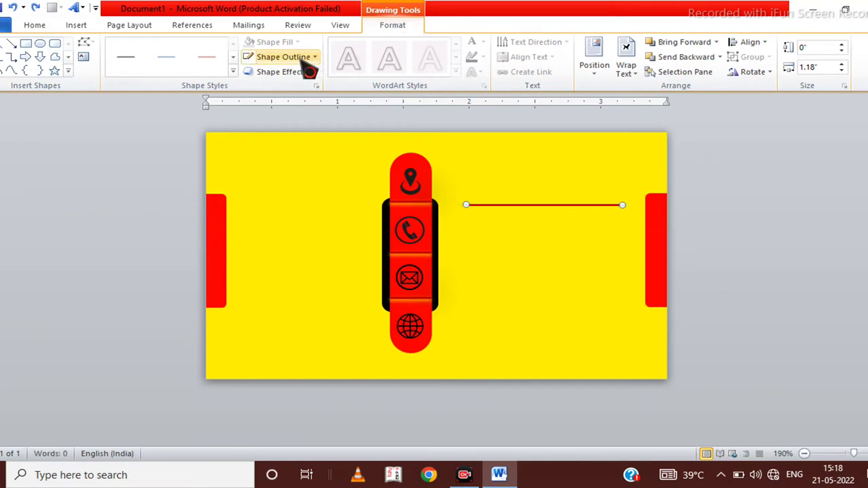
mouse_move(323, 204)
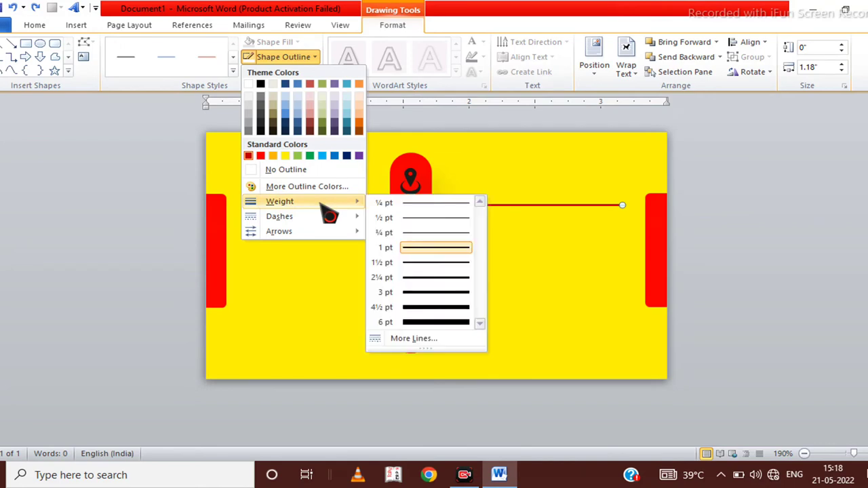
left_click(408, 233)
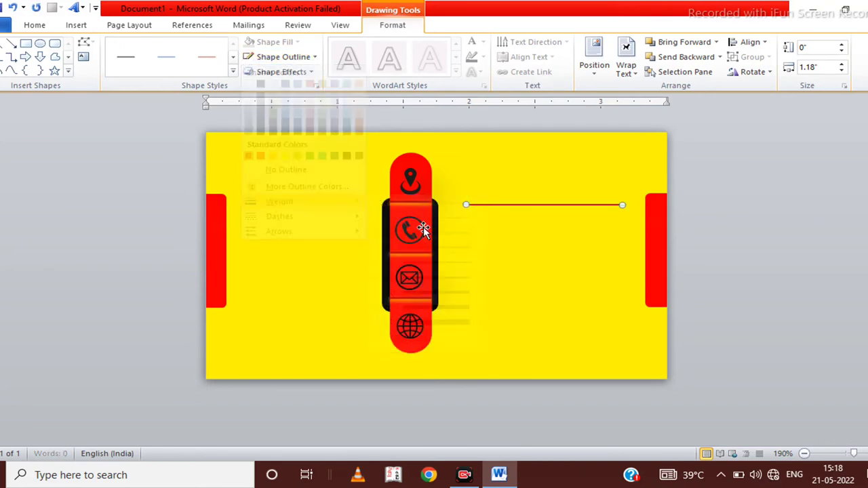
key("ctrl+d")
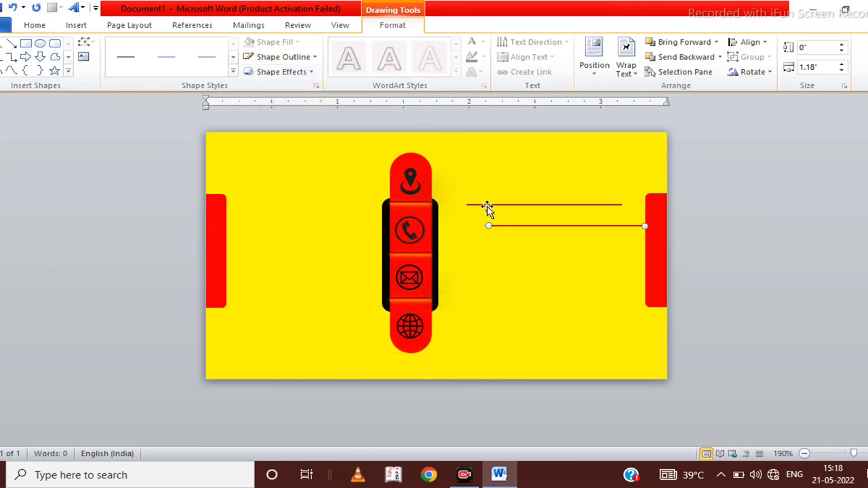
mouse_move(523, 226)
left_mouse_down()
mouse_move(499, 253)
mouse_move(500, 305)
left_mouse_up()
key("ctrl+d")
Insert the S-shaped salon logo picture with In Front of Text wrapping
left_click(76, 25)
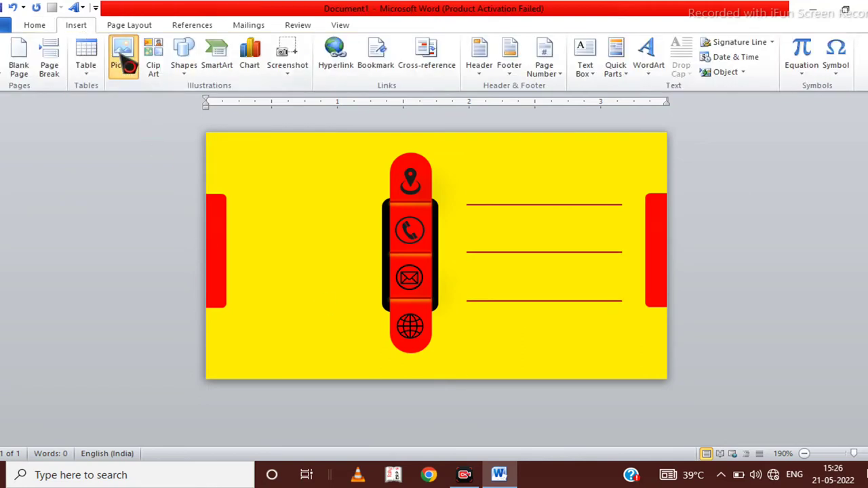
left_click(120, 56)
scroll(258, 170, "down", 5)
left_click(218, 227)
key("Down")
key("Down")
key("Down")
key("Down")
key("Down")
key("Down")
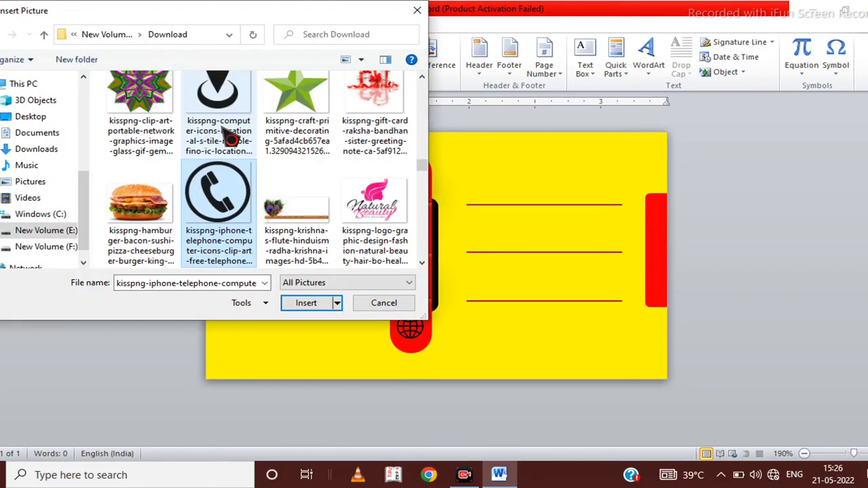
key("Down")
key("Down")
key("Down")
key("Down")
key("Down")
key("Down")
key("Down")
key("Down")
key("Down")
key("Down")
key("Down")
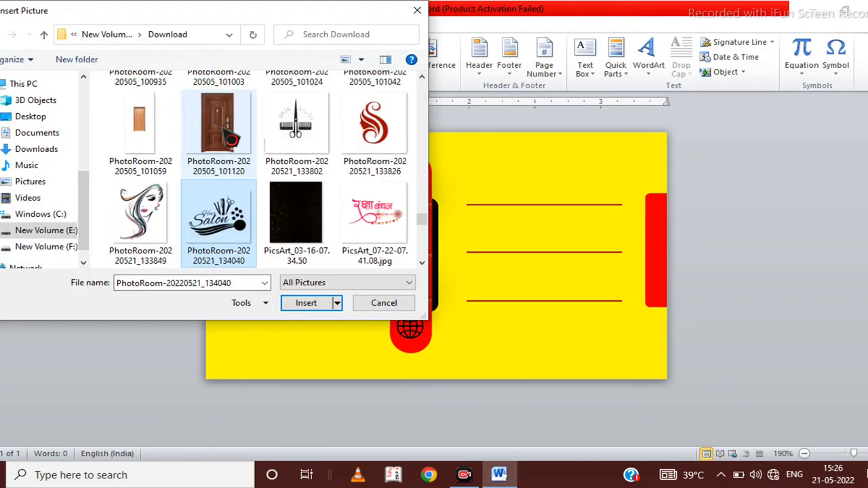
key("Up")
key("Right")
key("Right")
left_click(306, 302)
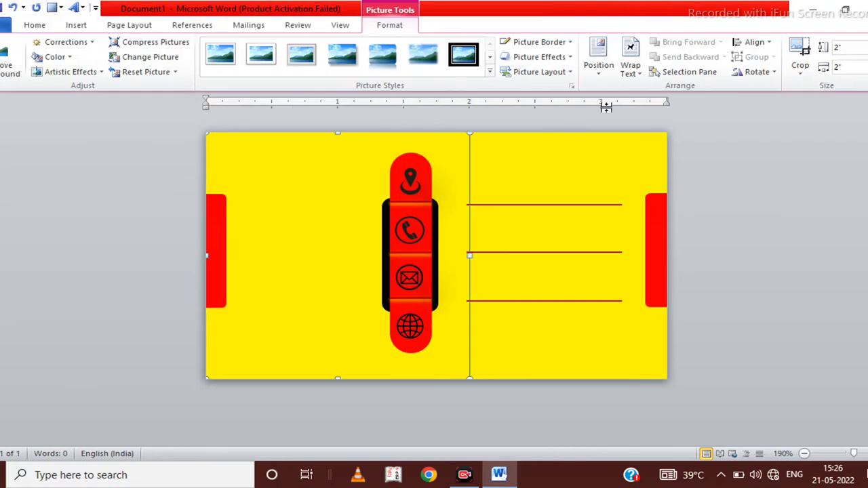
left_click(630, 68)
left_click(664, 193)
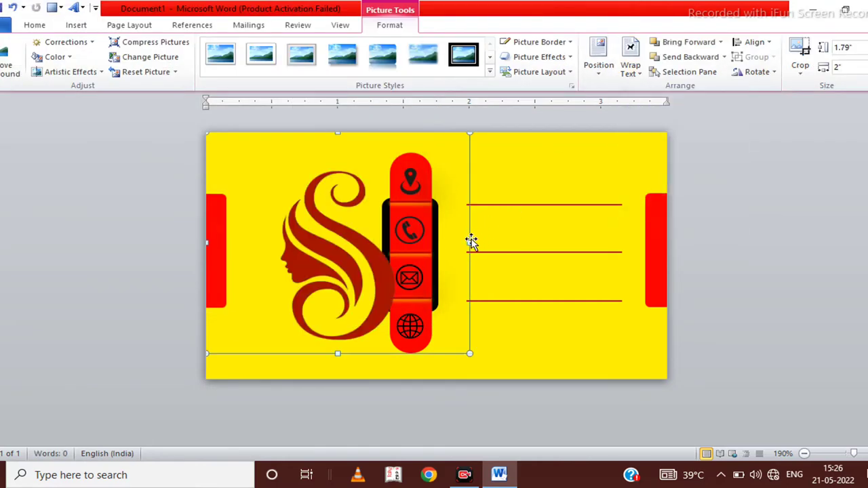
Shrink the logo, move it to the card's upper left, and apply Brightness +40%
left_click(470, 131)
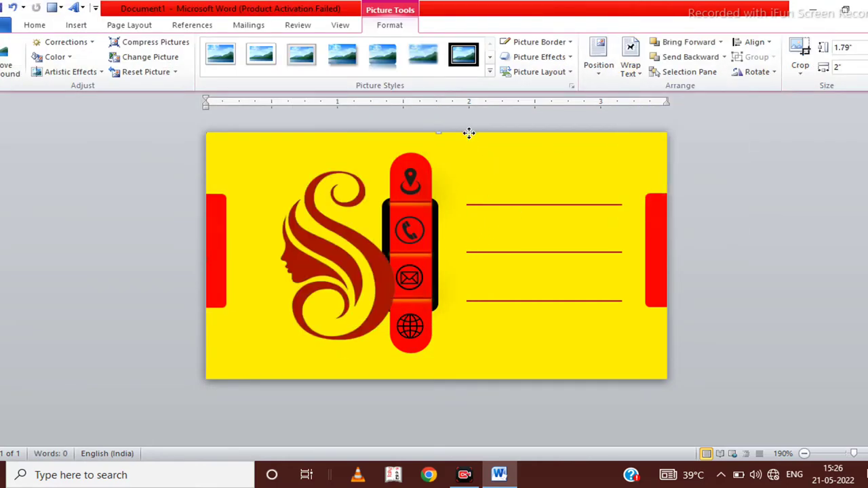
left_click(329, 226)
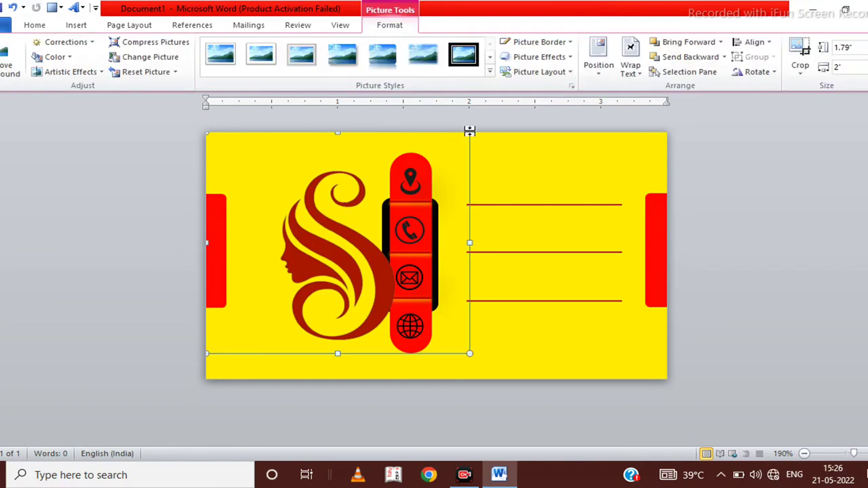
left_click_drag(471, 133, 288, 277)
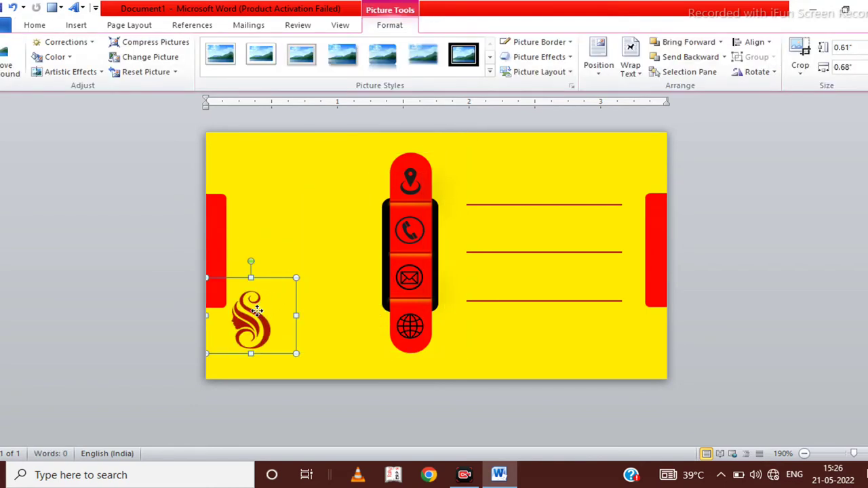
left_click_drag(257, 310, 304, 209)
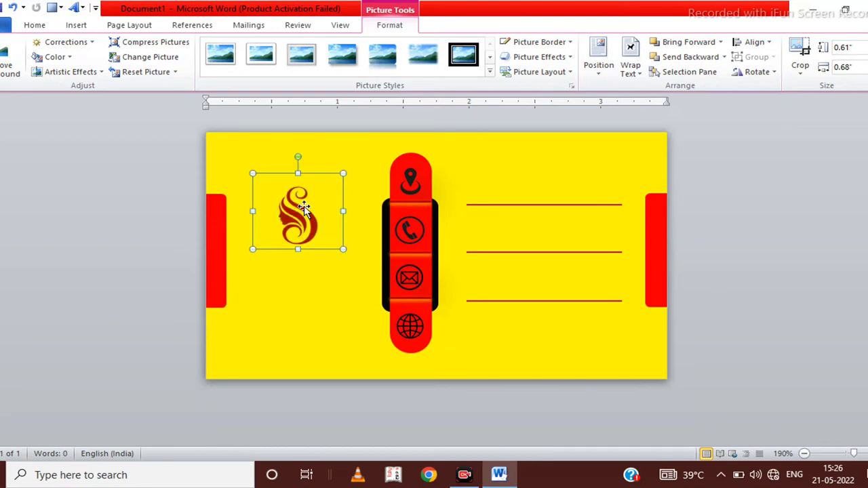
left_click(80, 44)
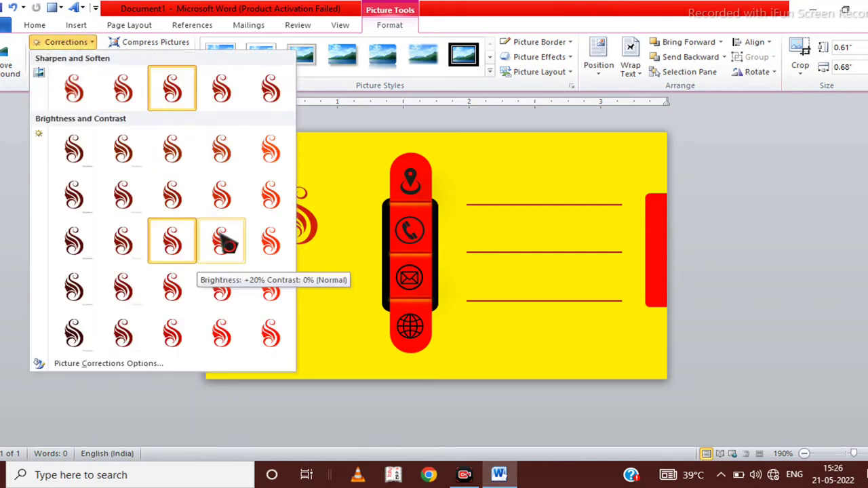
left_click(268, 241)
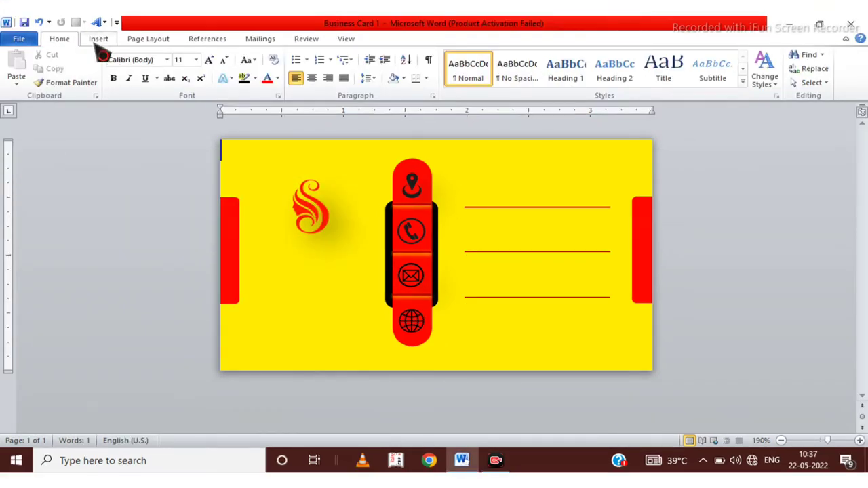
Draw a wide text box below the logo for the Beauty Parlour Name title
left_click(99, 39)
left_click(200, 68)
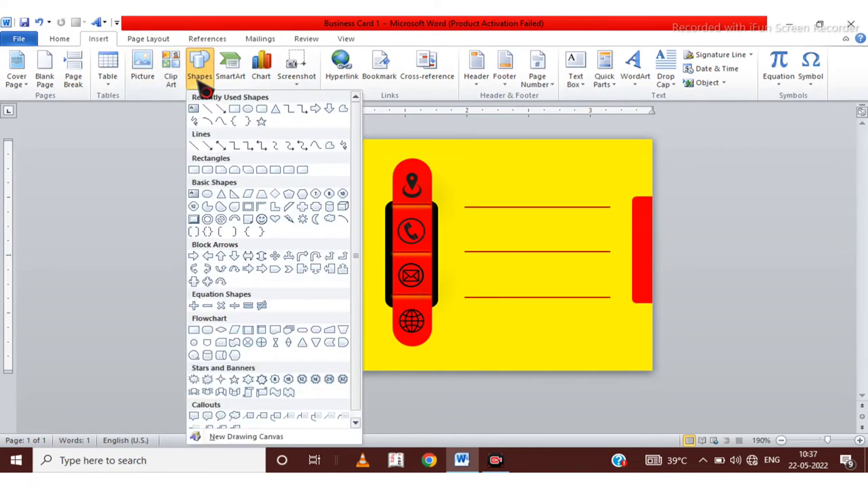
left_click(193, 109)
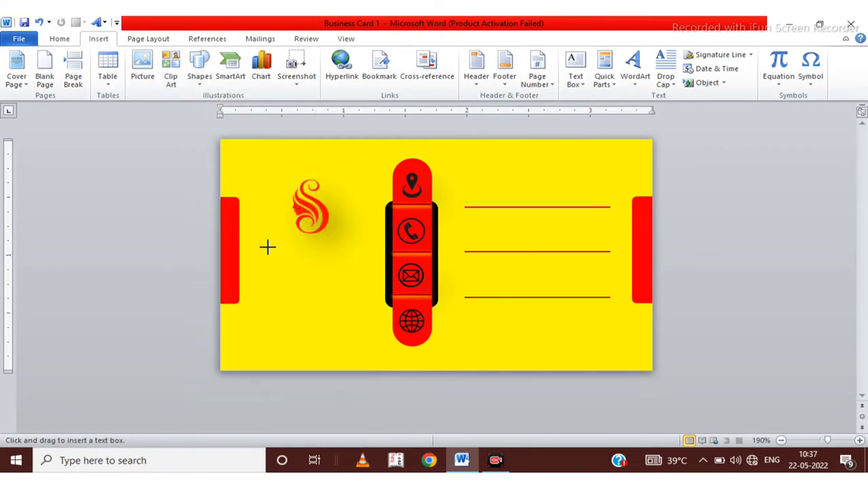
mouse_move(247, 244)
left_mouse_down()
mouse_move(332, 280)
mouse_move(423, 263)
left_mouse_up()
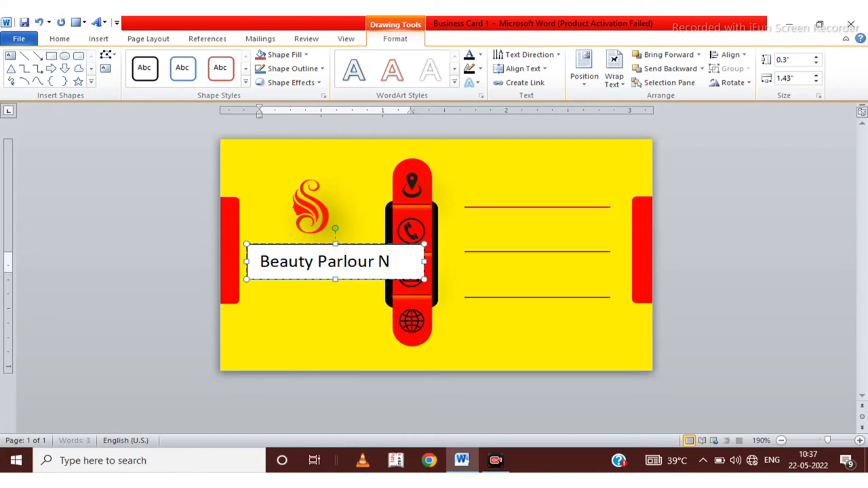
mouse_move(423, 262)
left_mouse_down()
mouse_move(445, 262)
mouse_move(287, 267)
left_mouse_up()
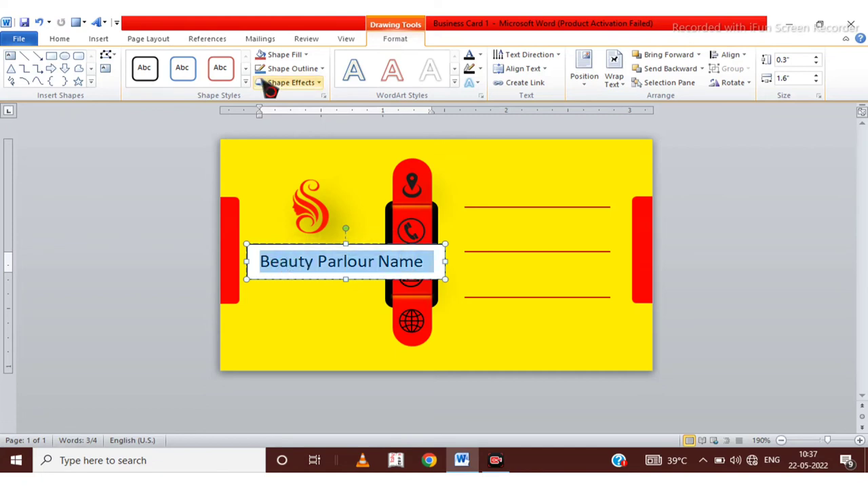
Format the title in red Cooper Black at 7 pt and fit the box to one line
left_click(66, 41)
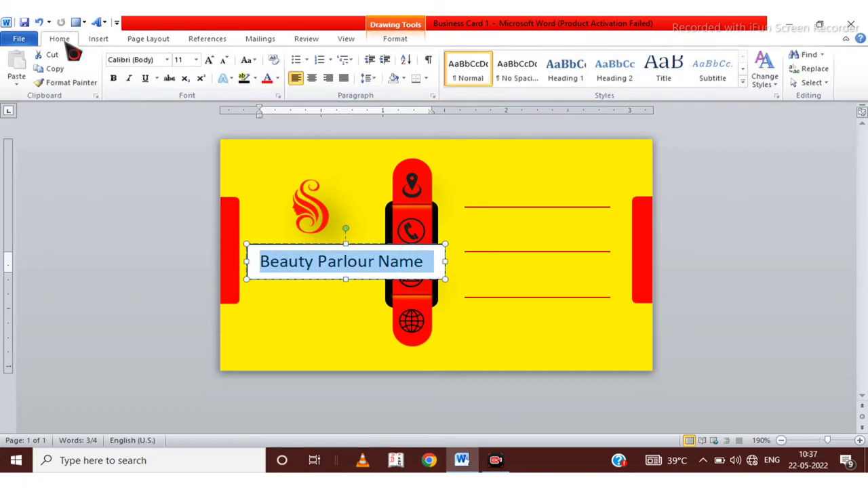
left_click(170, 59)
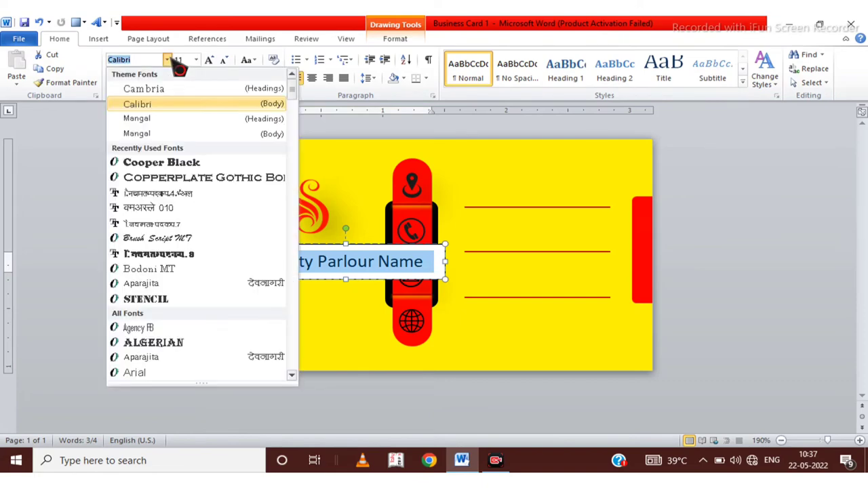
left_click(193, 171)
left_click(224, 60)
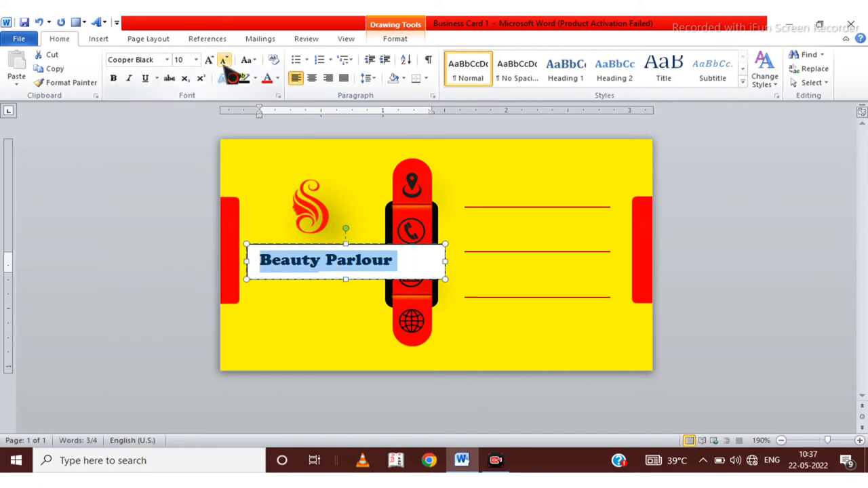
left_click(224, 59)
left_click(224, 59)
left_click(224, 60)
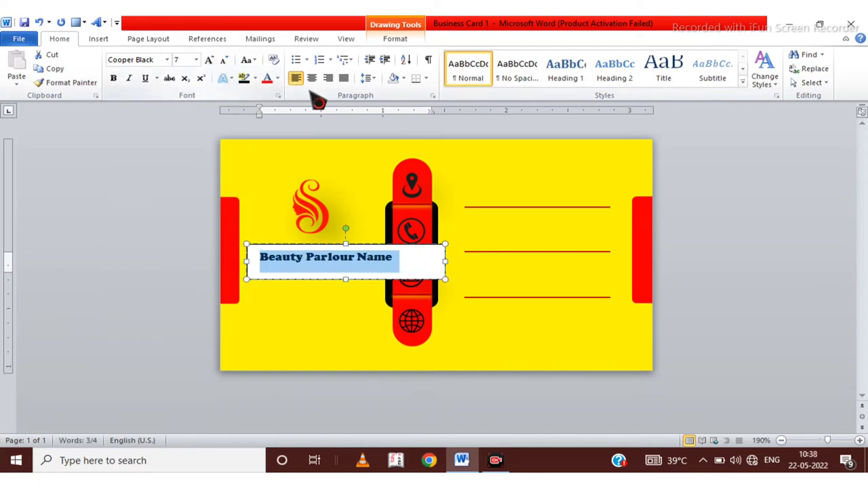
left_click(267, 78)
mouse_move(445, 260)
left_mouse_down()
mouse_move(403, 264)
mouse_move(417, 263)
left_mouse_up()
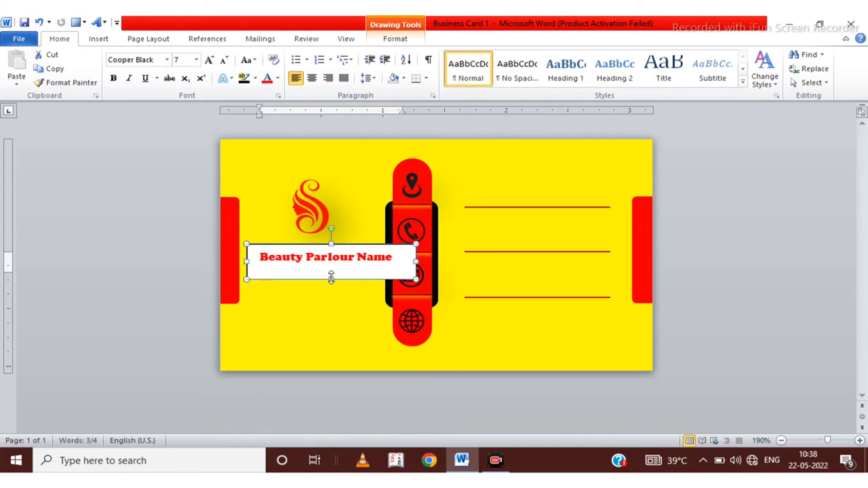
left_click_drag(331, 279, 331, 270)
Remove the title box's fill and outline and nudge it into place under the logo
left_click(399, 39)
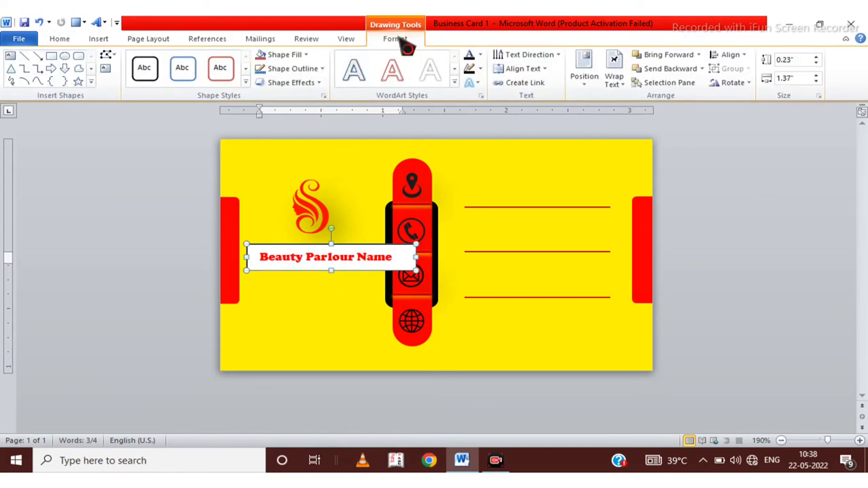
left_click(298, 54)
left_click(303, 160)
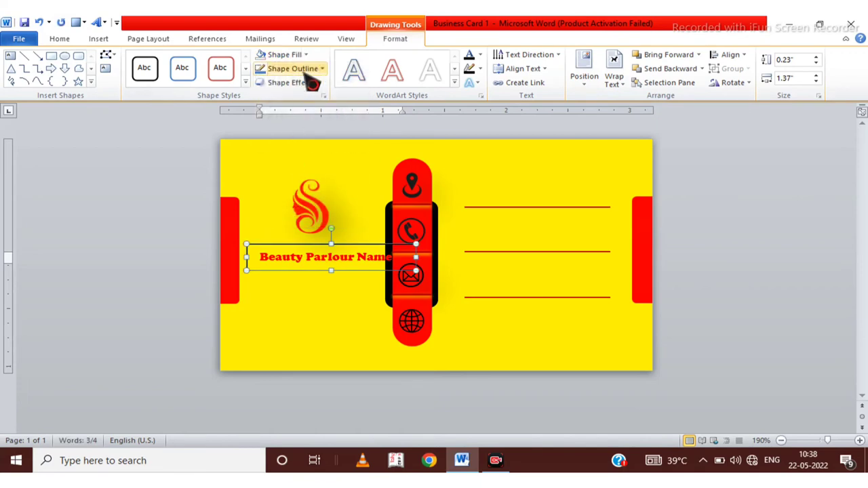
left_click(298, 68)
left_click(295, 174)
key("Left")
key("Left")
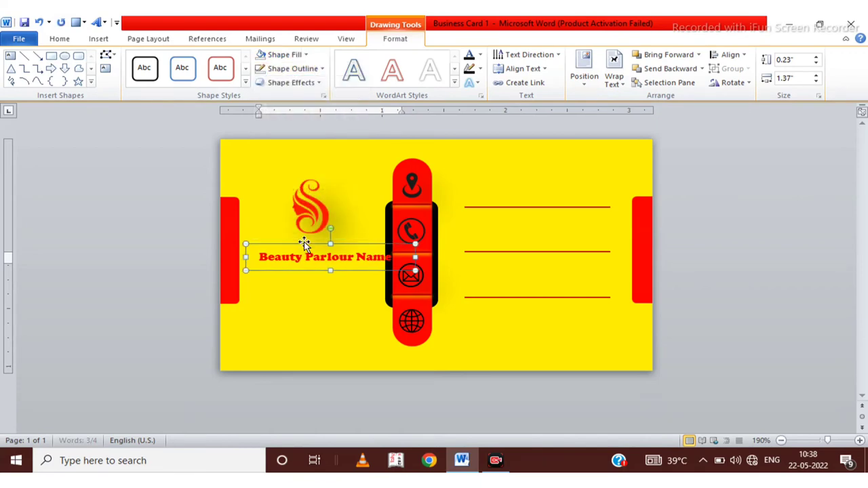
key("Left")
key("Left")
key("Left")
key("Left")
key("Up")
key("Up")
key("Up")
key("Up")
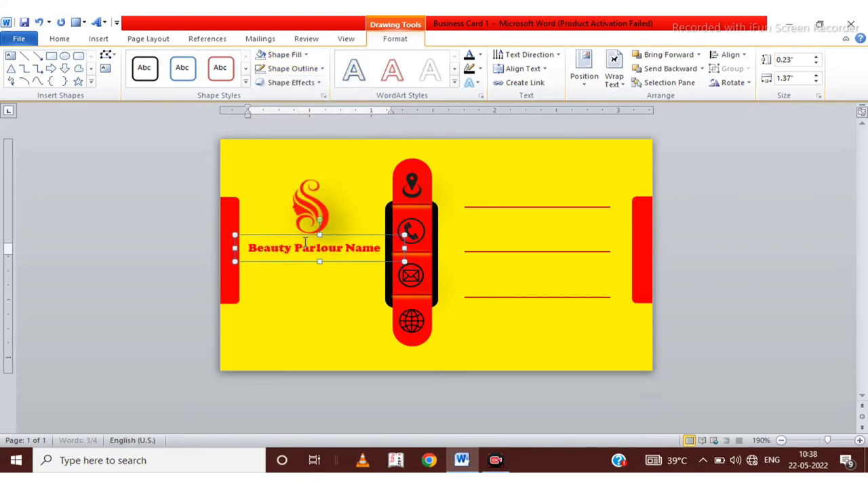
key("Up")
key("Up")
key("ctrl+Right")
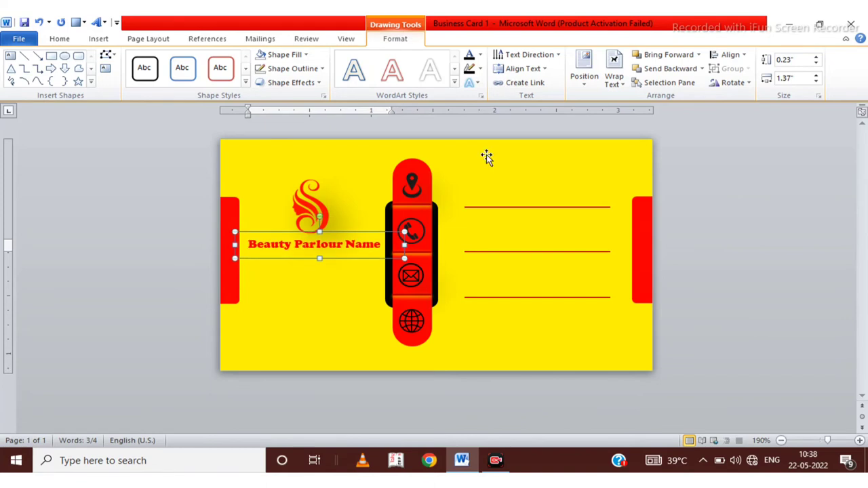
left_click(539, 208)
Copy the top red line under the title, shorten it to 1.09 inches, and make it black
key("ctrl+v")
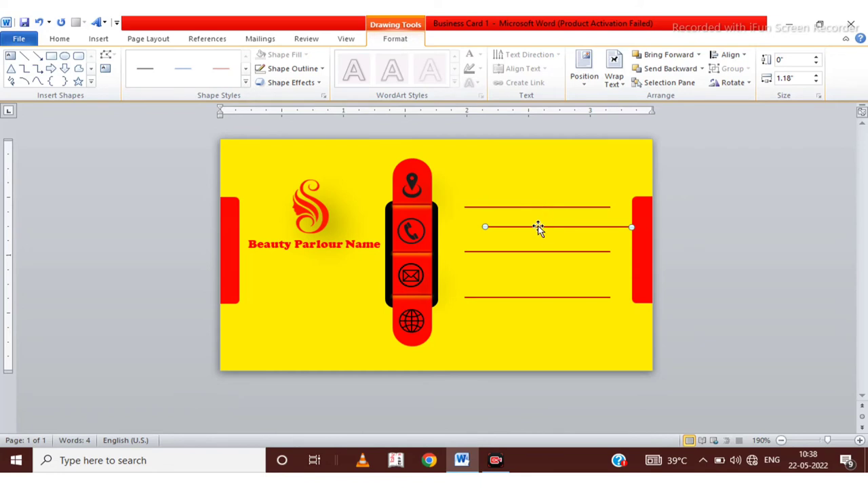
left_click_drag(539, 230, 297, 256)
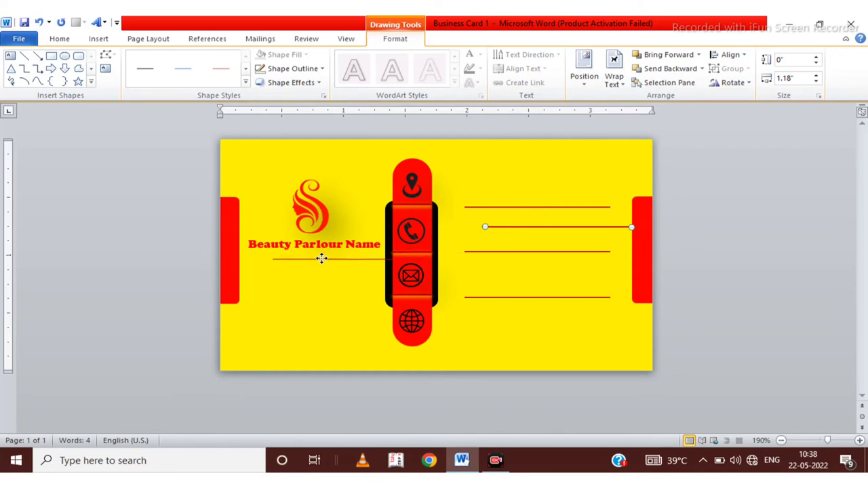
left_click_drag(286, 252, 289, 251)
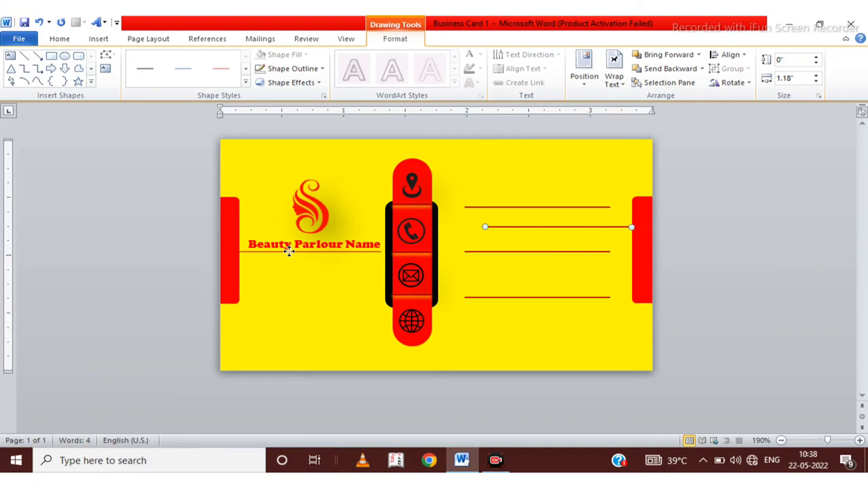
left_click(290, 251)
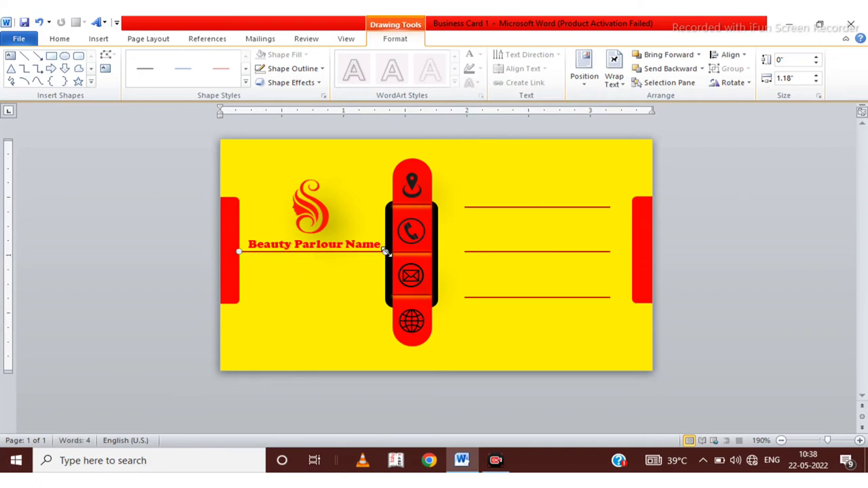
left_click_drag(373, 253, 375, 252)
left_click(316, 75)
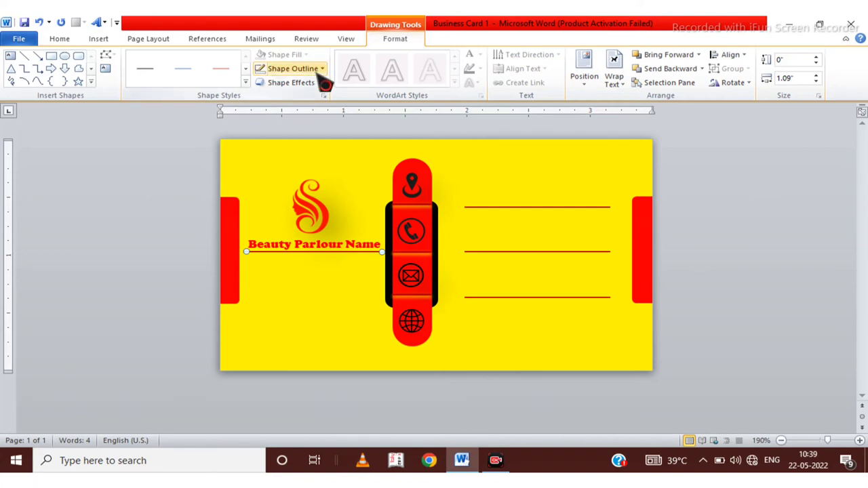
left_click(280, 107)
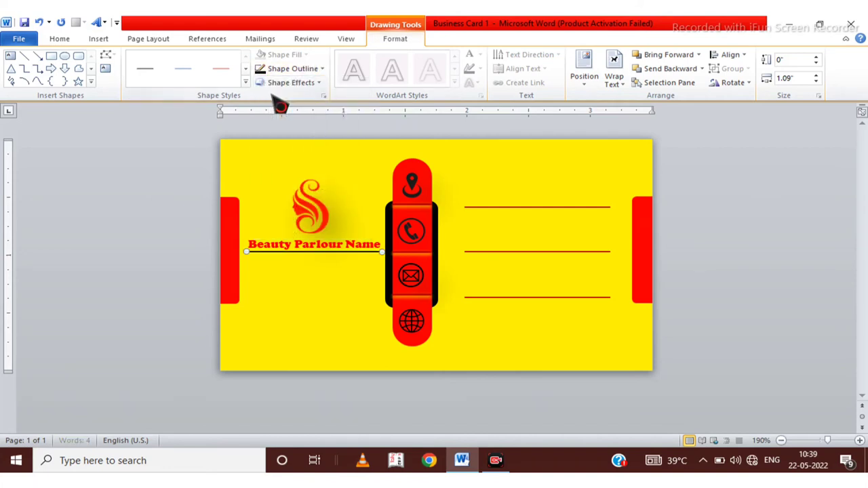
left_click(285, 233)
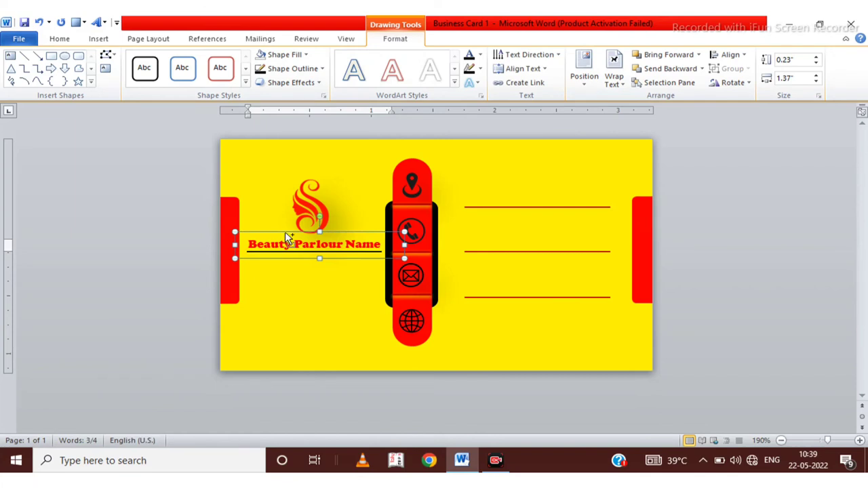
Duplicate the title text box beside the red lines and change its text to Owner Name
key("ctrl+d")
left_click_drag(276, 282, 467, 242)
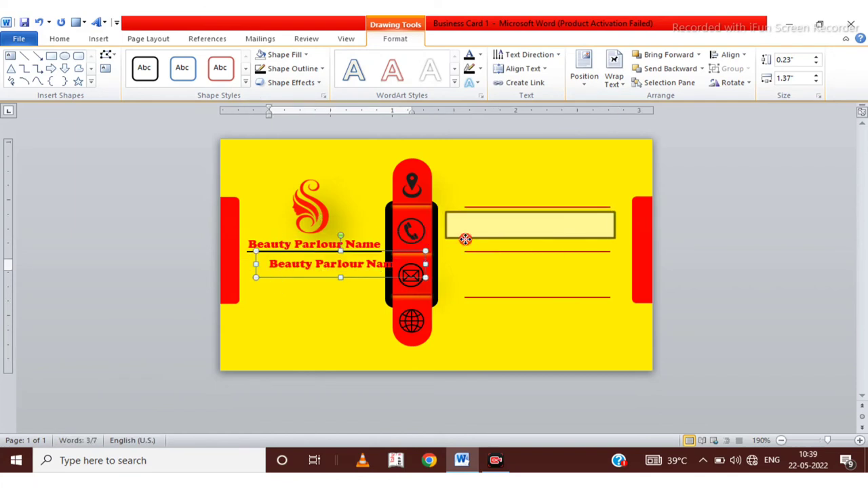
left_click(594, 224)
key("BackSpace")
key("BackSpace")
key("BackSpace")
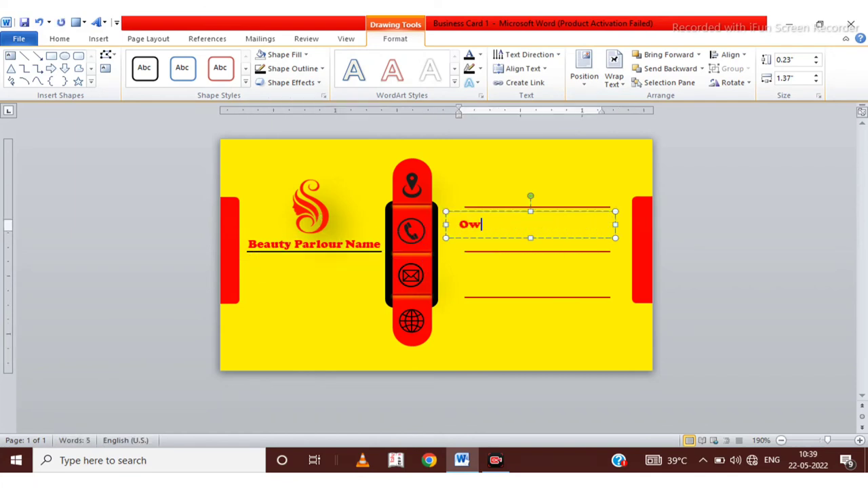
left_click_drag(562, 228, 461, 226)
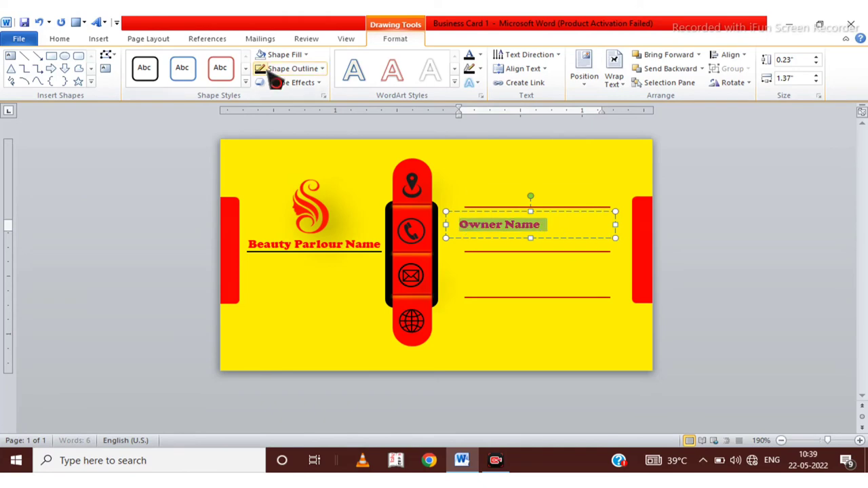
Apply the Lucida Calligraphy font to Owner Name
left_click(59, 38)
left_click(166, 59)
scroll(157, 358, "down", 3)
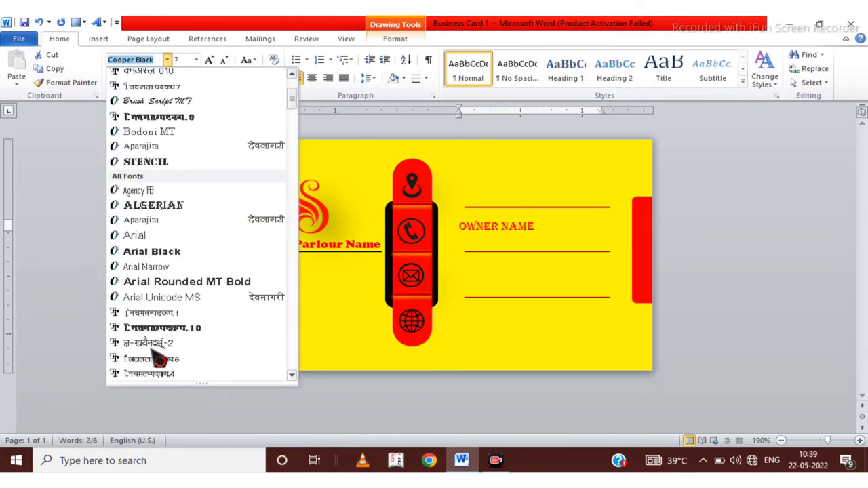
scroll(158, 357, "down", 4)
scroll(157, 357, "down", 4)
scroll(157, 366, "down", 2)
scroll(190, 297, "down", 4)
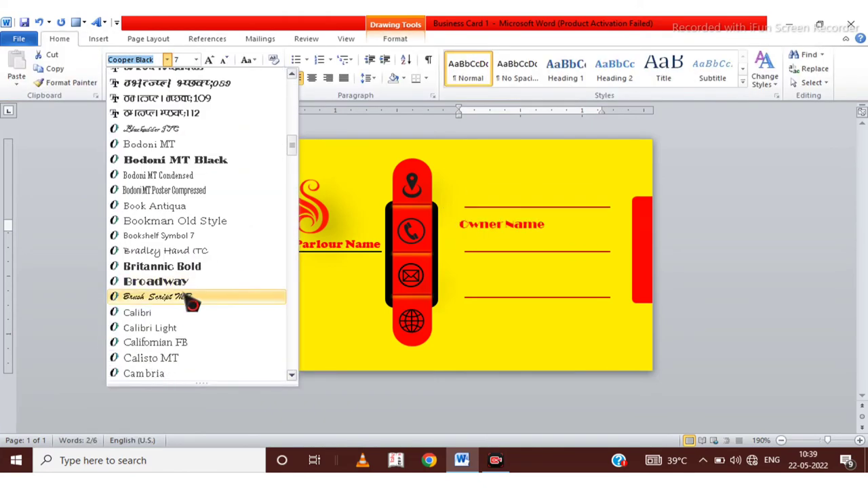
scroll(190, 301, "down", 3)
scroll(184, 320, "down", 1)
scroll(182, 325, "down", 6)
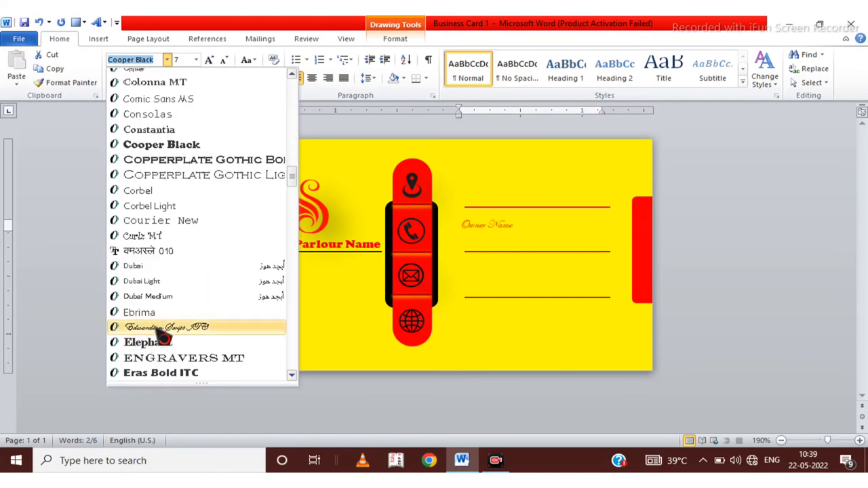
scroll(173, 329, "down", 6)
scroll(165, 353, "down", 3)
scroll(162, 360, "down", 3)
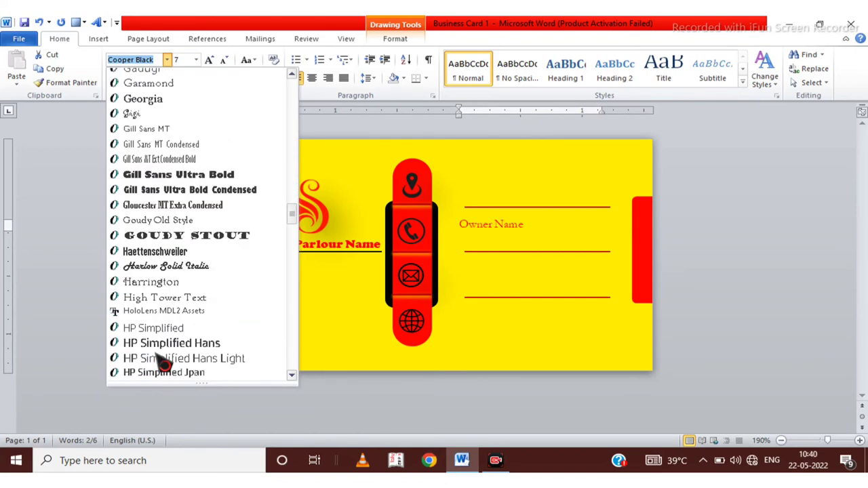
scroll(162, 352, "down", 1)
scroll(163, 325, "down", 2)
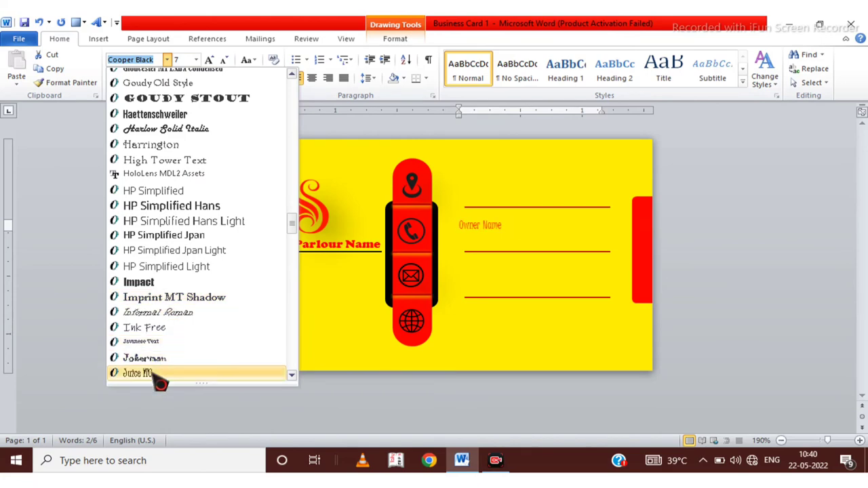
scroll(155, 378, "down", 5)
scroll(160, 360, "down", 1)
left_click(163, 346)
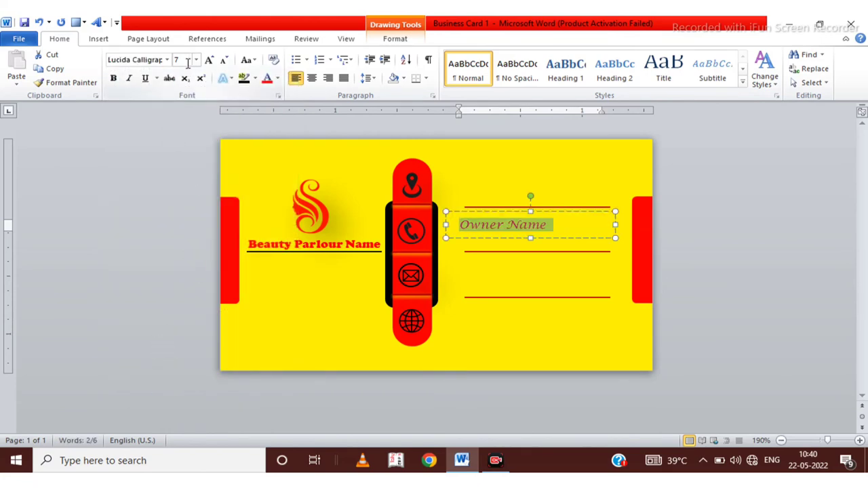
Make Owner Name bold and black, then move it just under Beauty Parlour Name
left_click(277, 78)
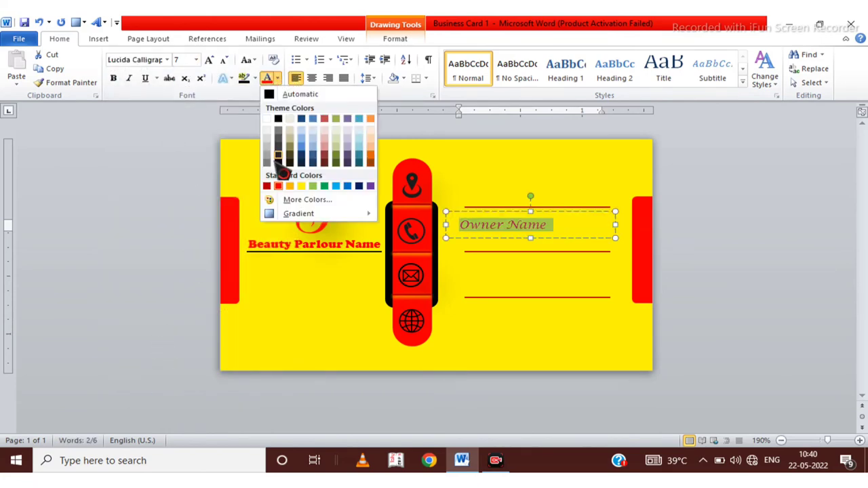
left_click(115, 78)
left_click(278, 79)
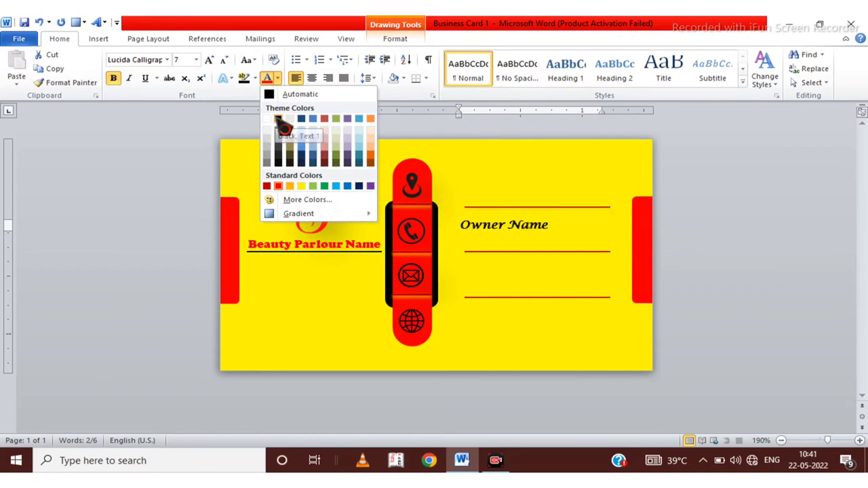
left_click(278, 119)
left_click(494, 212)
left_click_drag(432, 224, 286, 251)
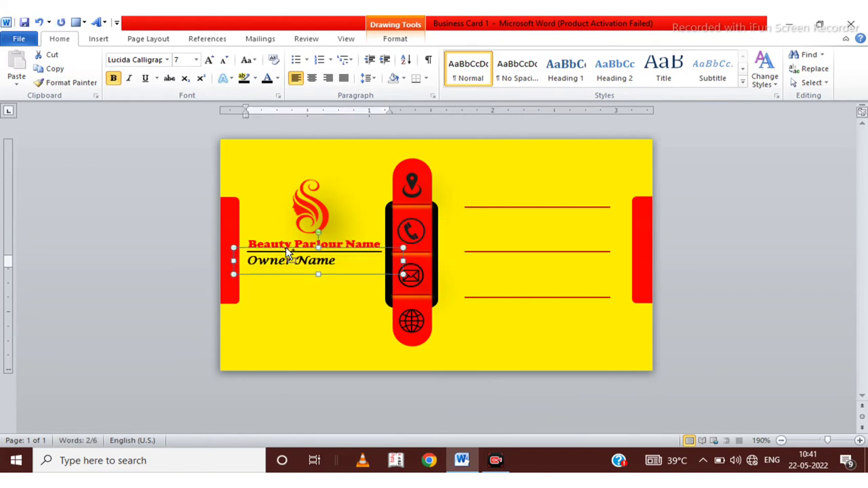
Copy the Owner Name box onto the top red line and turn it into 'Parlour Address' in Cambria
key("ctrl+c")
key("ctrl+v")
left_click_drag(303, 295, 500, 211)
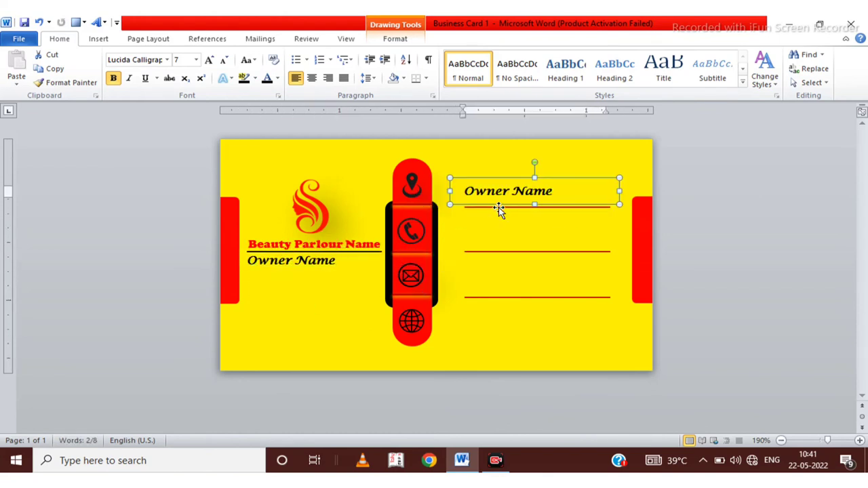
key("Delete")
type("Parlour address")
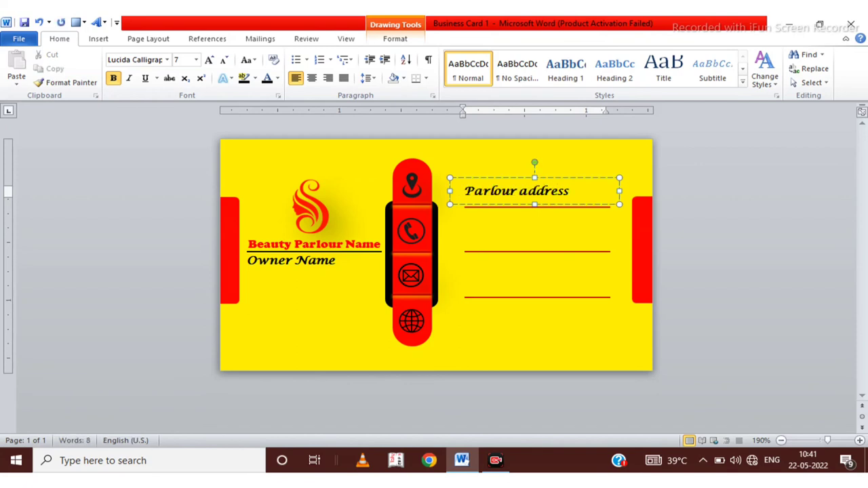
left_click_drag(580, 194, 464, 192)
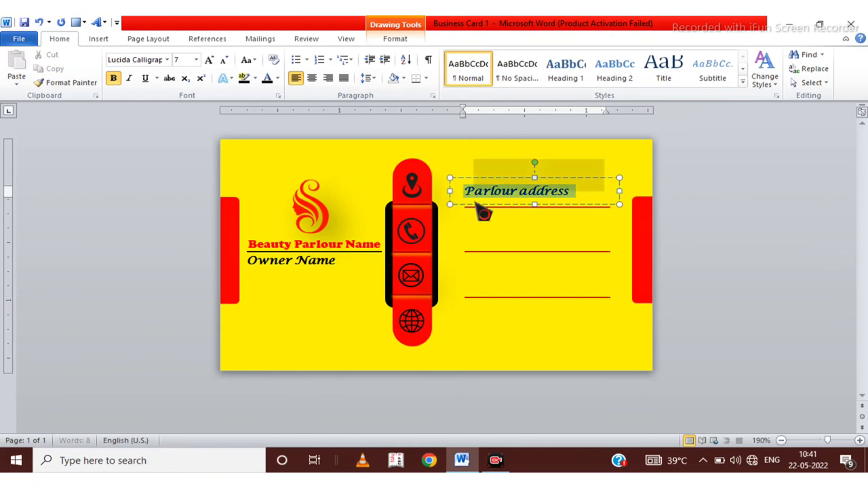
left_click(168, 60)
left_click(184, 90)
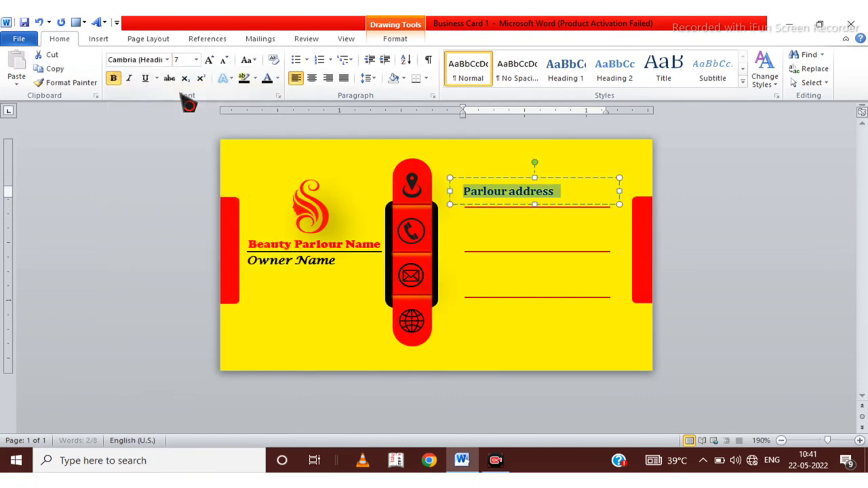
left_click(517, 192)
key("BackSpace")
type("A")
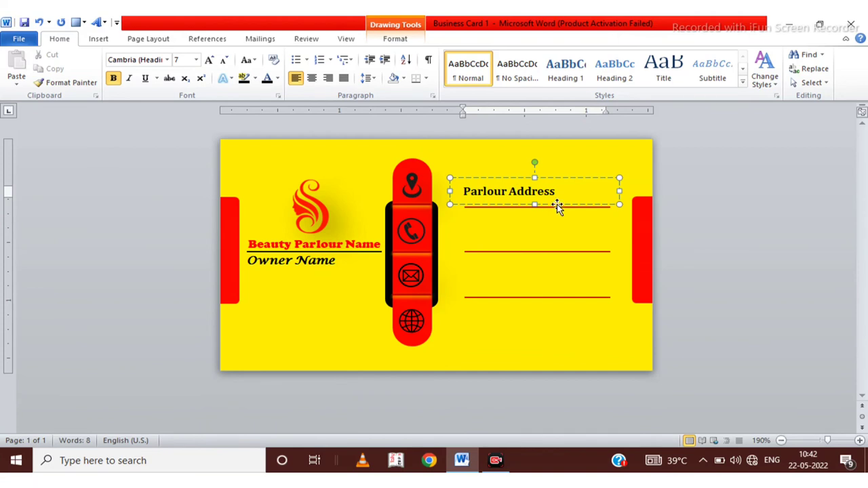
left_click_drag(558, 178, 572, 216)
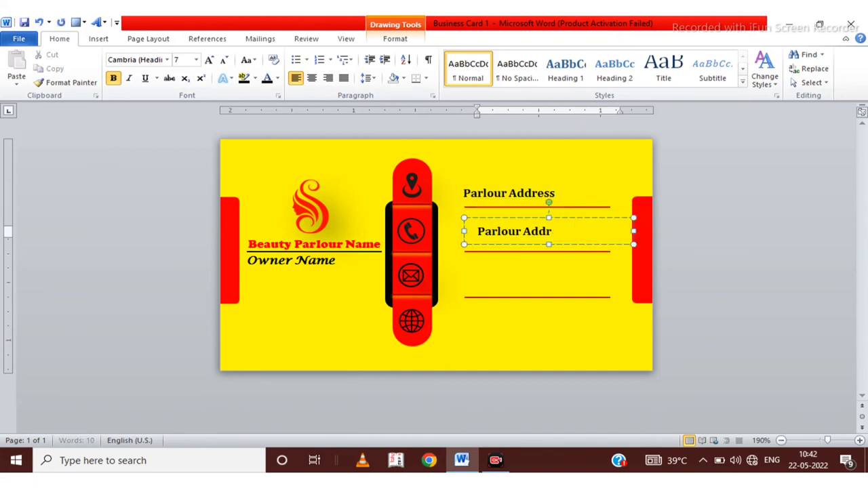
Make copies for 'Parlour Contact Number' and the third-line 'Parlour E-mail' label
key("BackSpace")
key("BackSpace")
key("BackSpace")
type("Contact Numbe")
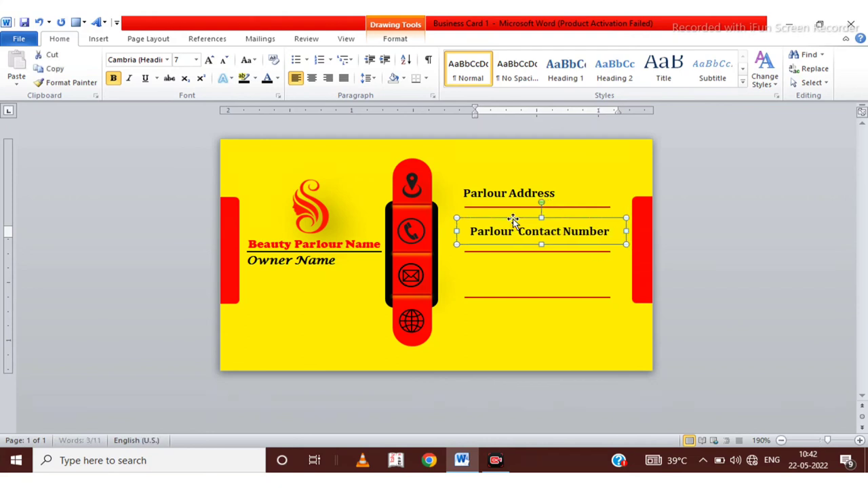
mouse_move(513, 219)
left_mouse_down()
mouse_move(481, 217)
mouse_move(486, 251)
mouse_move(469, 285)
left_mouse_up()
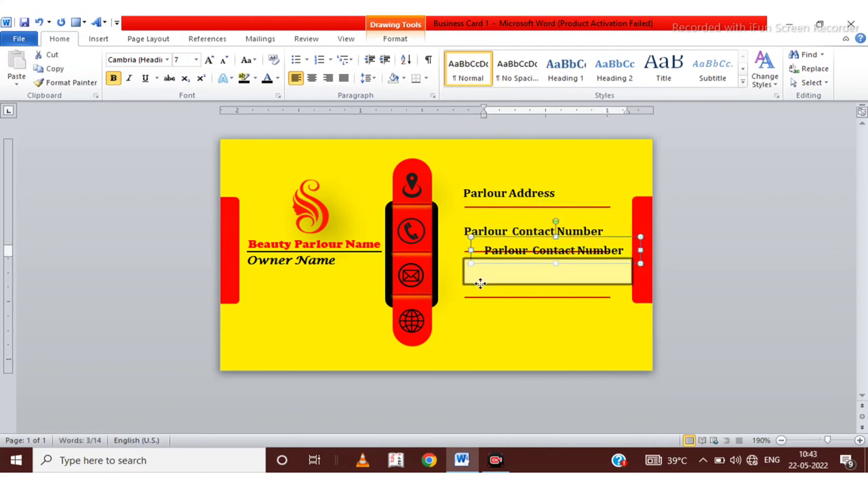
left_click(607, 273)
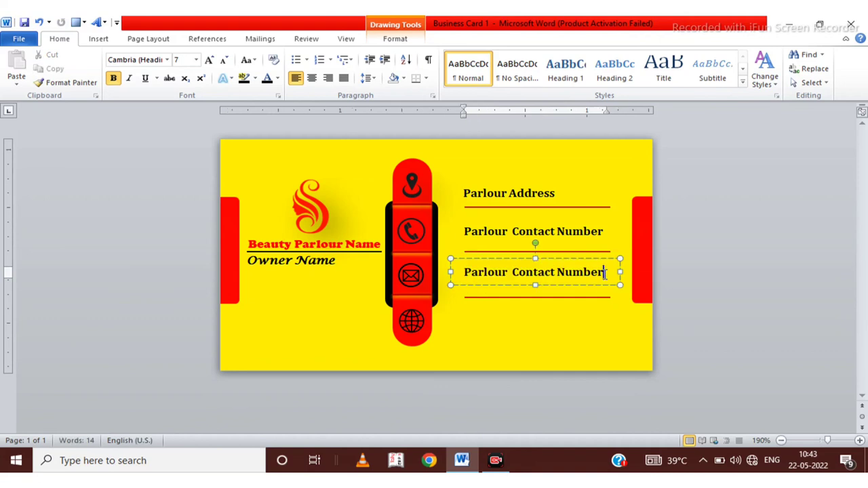
key("BackSpace")
key("BackSpace")
key("BackSpace")
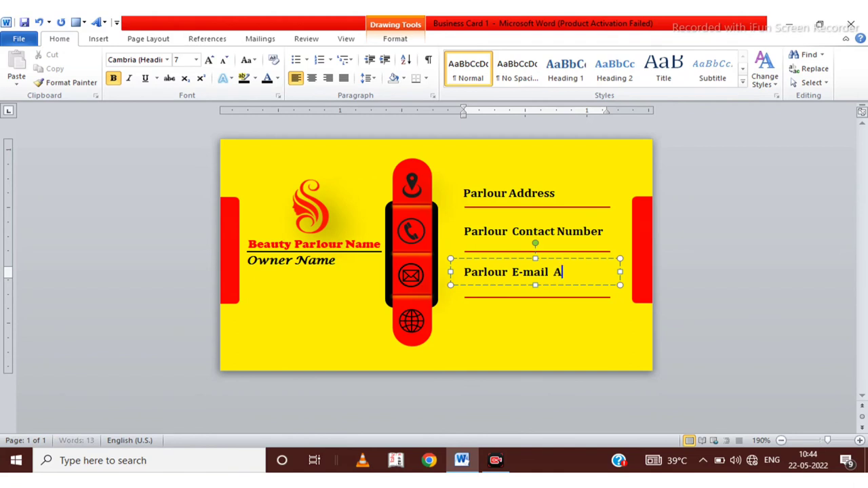
Duplicate the Parlour E-mail box beside the globe icon for 'Parlour Website'
left_click(506, 258)
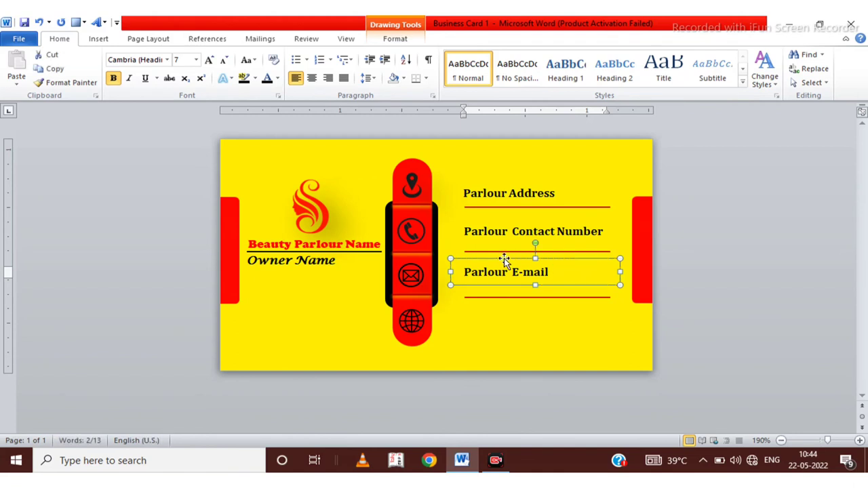
key("ctrl+c")
key("ctrl+v")
left_click_drag(502, 305, 489, 330)
key("Left")
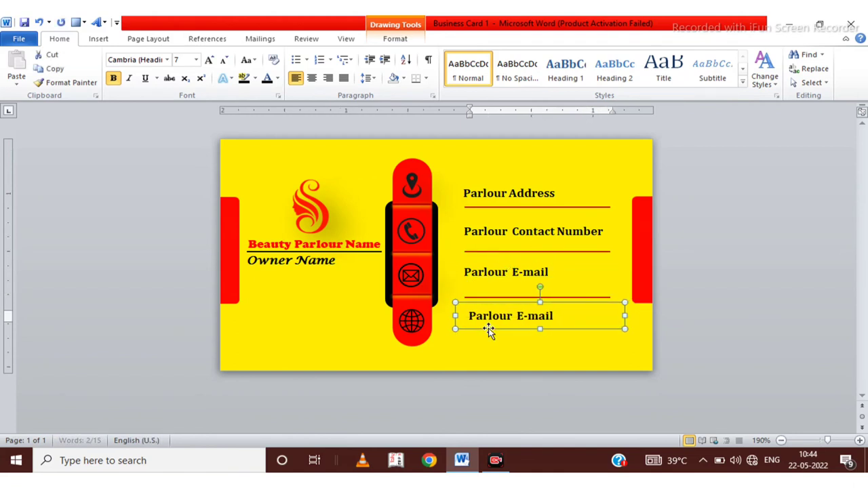
key("Left")
key("Left")
left_click_drag(555, 316, 488, 316)
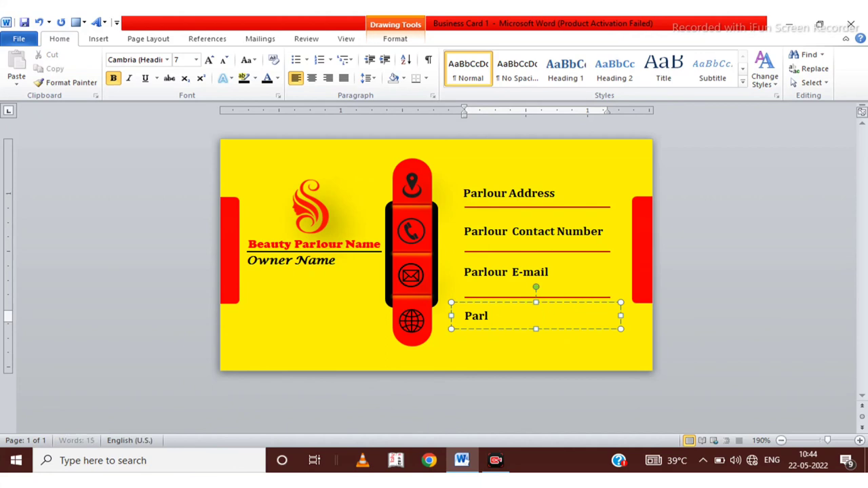
left_click(554, 316)
left_click(560, 335)
Adjust the zoom to fit the whole card, then open the Print preview with Ctrl+P
left_click_drag(827, 440, 817, 440)
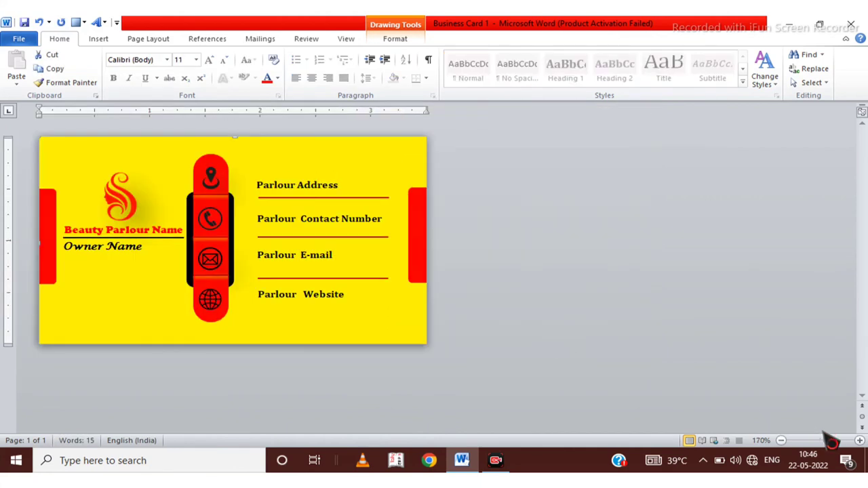
left_click(860, 440)
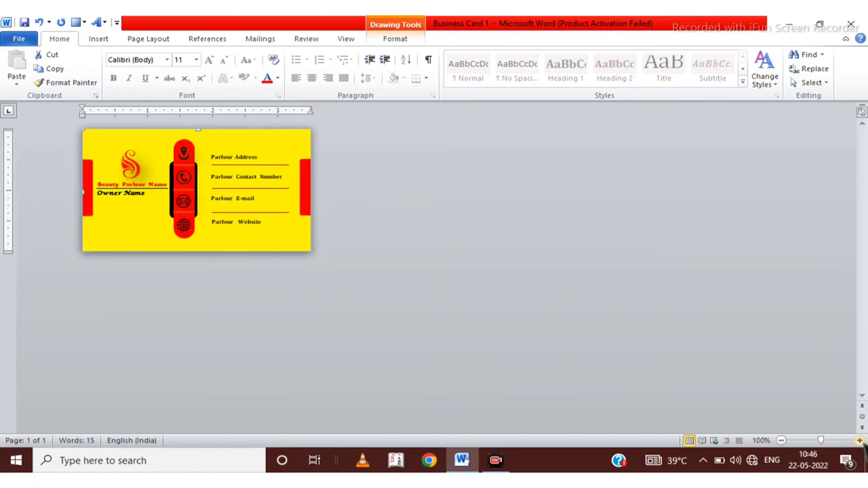
key("ctrl+p")
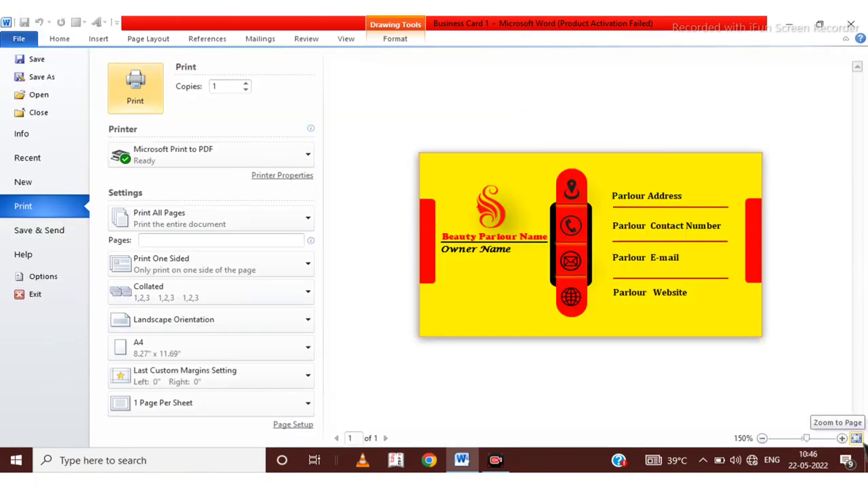